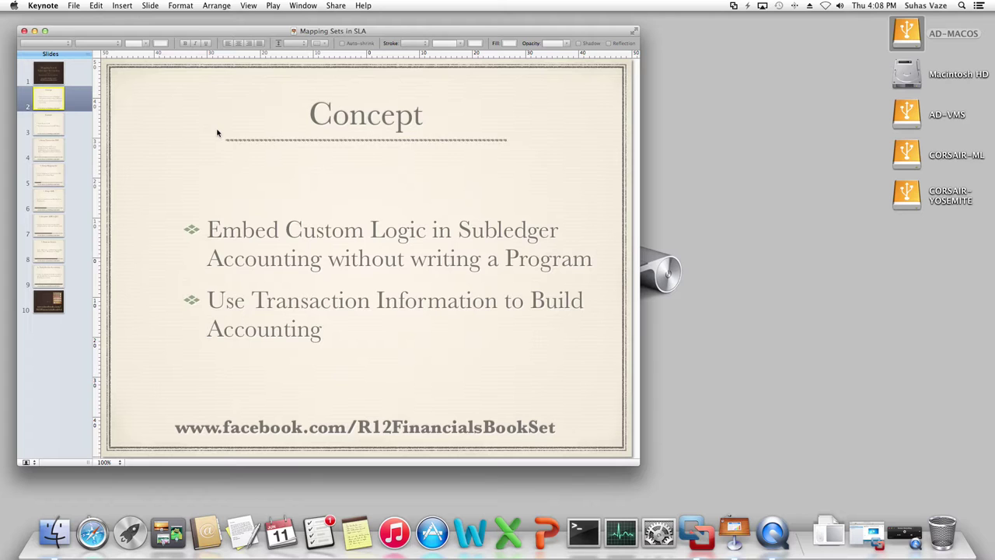
# Show the Example and Setup Transaction DFF slides, and open the Receivables Transactions form in Oracle Applications
pyautogui.click(60, 120)
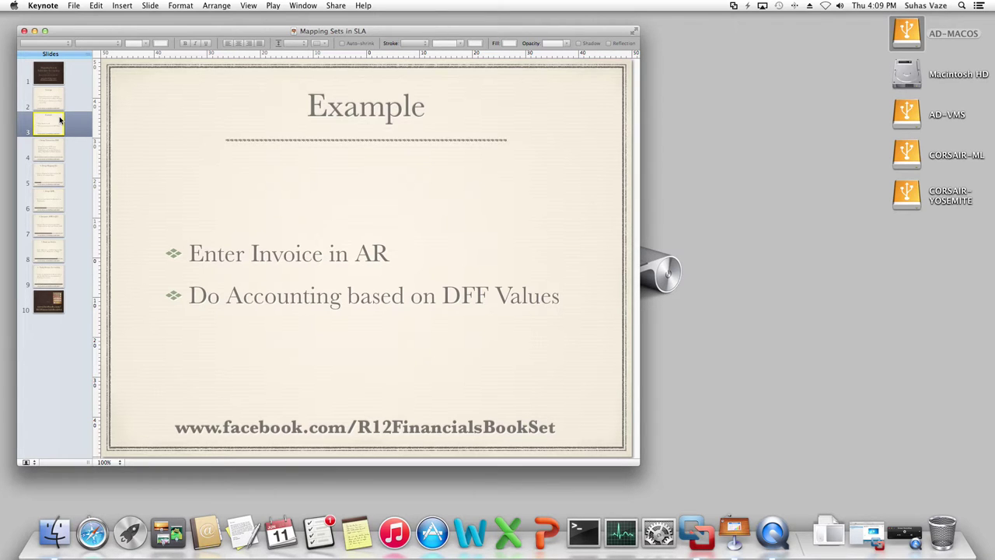
pyautogui.click(40, 149)
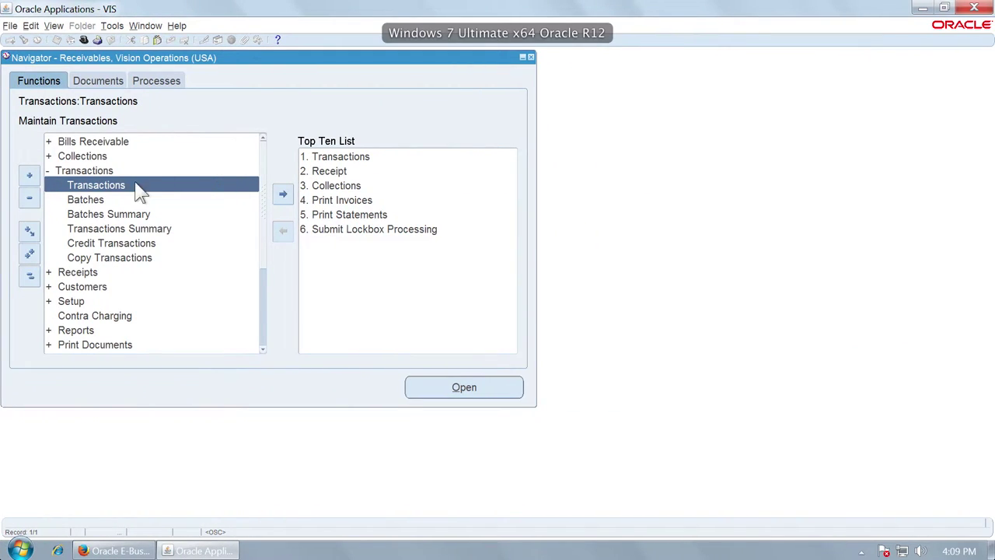
pyautogui.click(130, 185)
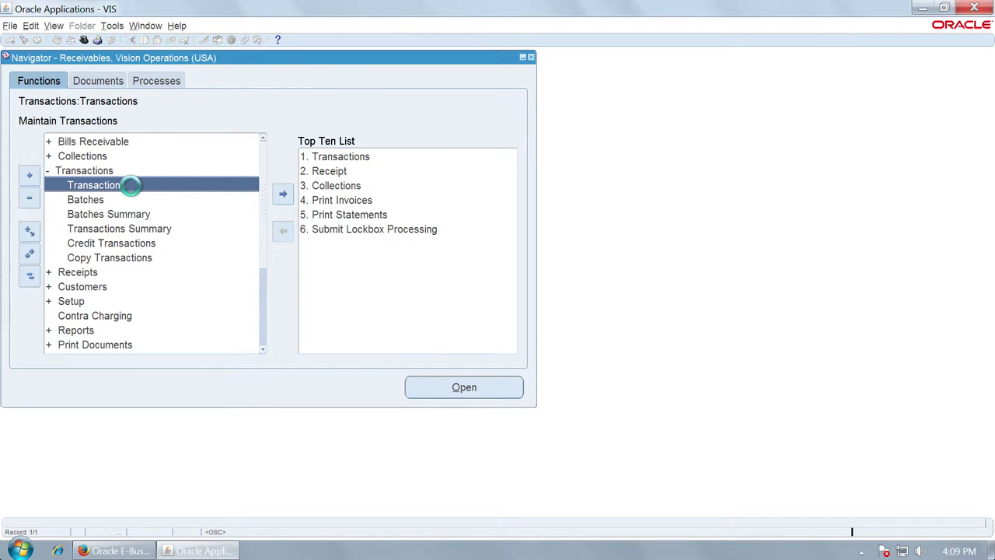
pyautogui.doubleClick(130, 185)
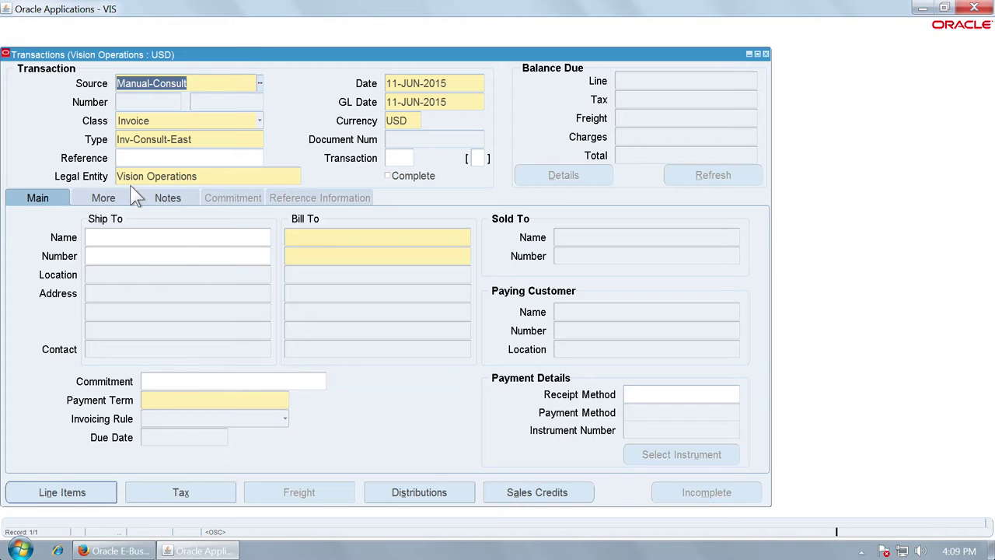
# Open the transaction flexfield, look through the available Risk Class values, and cancel without choosing one
pyautogui.click(480, 159)
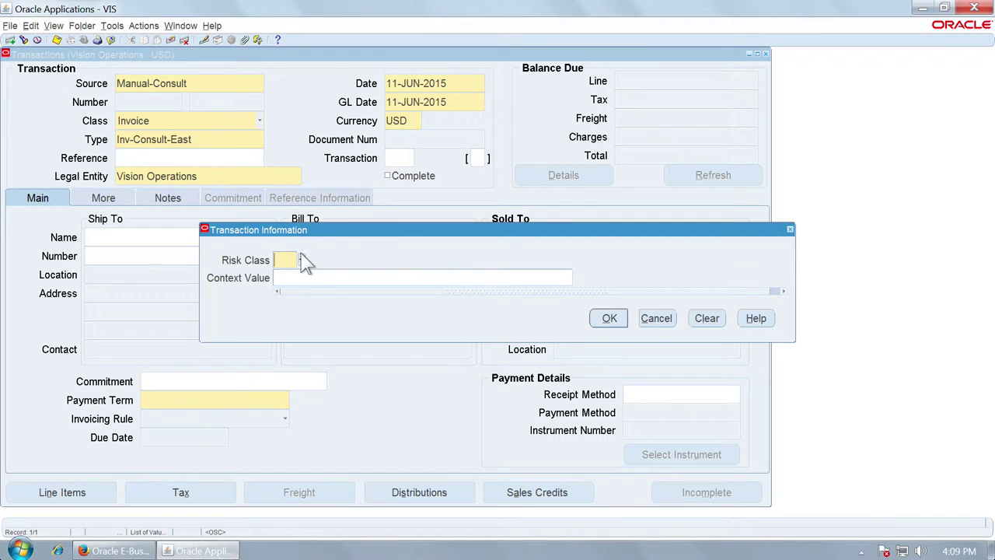
pyautogui.click(300, 262)
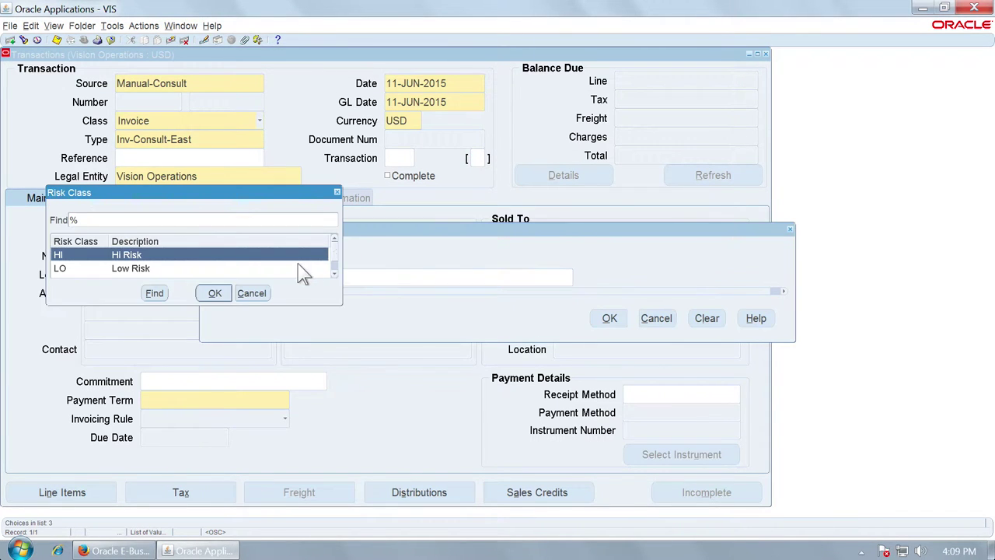
pyautogui.click(344, 350)
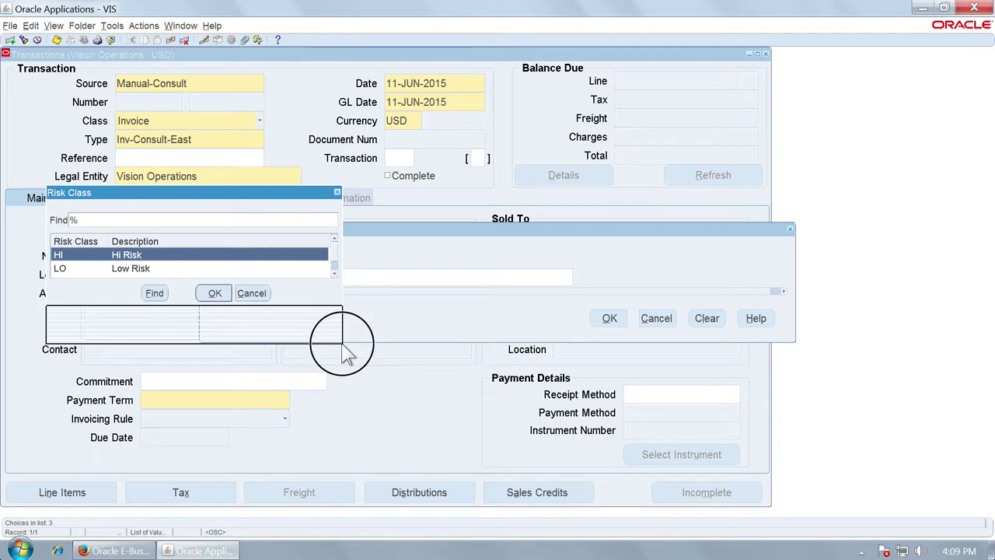
pyautogui.click(132, 268)
pyautogui.click(135, 286)
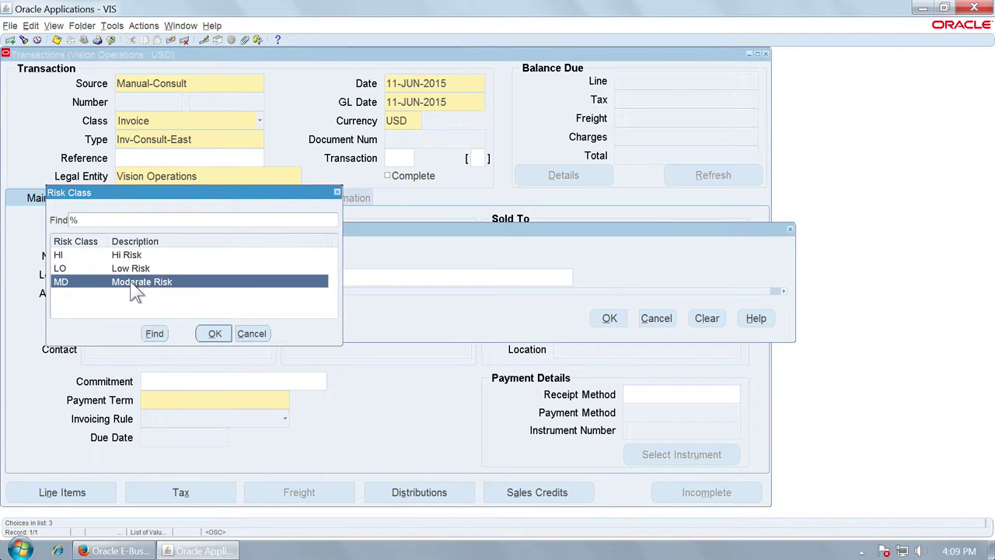
pyautogui.click(252, 335)
pyautogui.click(653, 318)
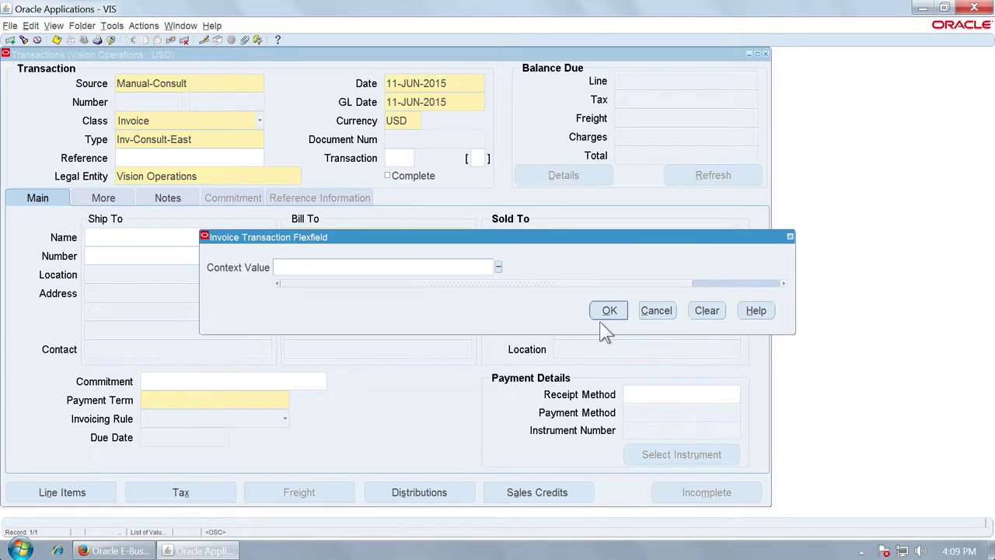
# Switch to Keynote to show the Setup Mapping Set slide, and return to Oracle Applications
pyautogui.hotkey('ctrl', 'Left')
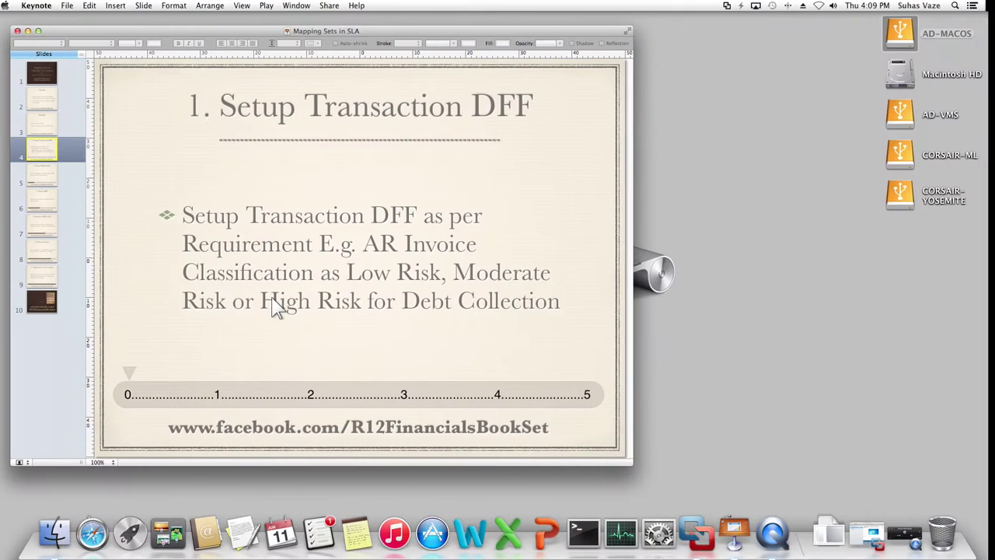
pyautogui.click(56, 176)
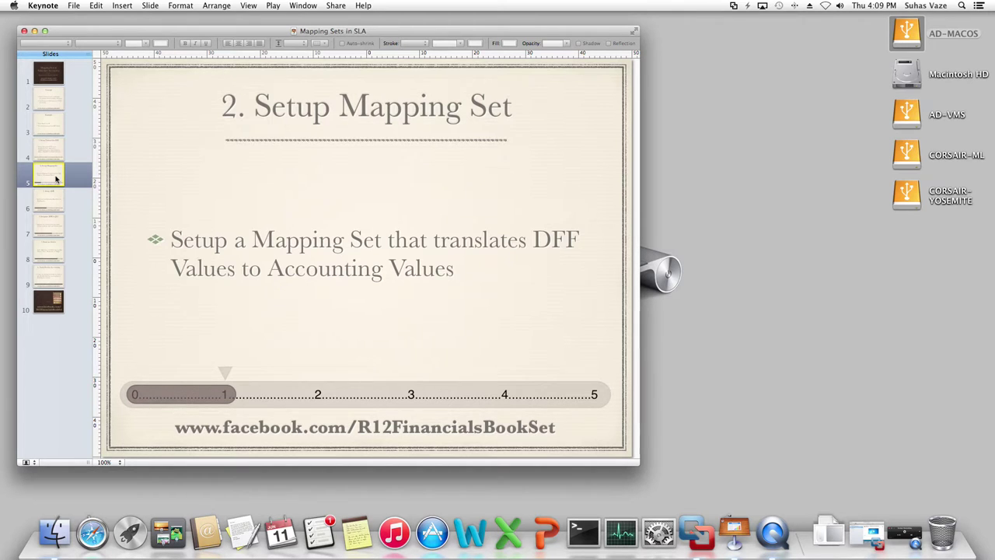
pyautogui.hotkey('ctrl', 'Right')
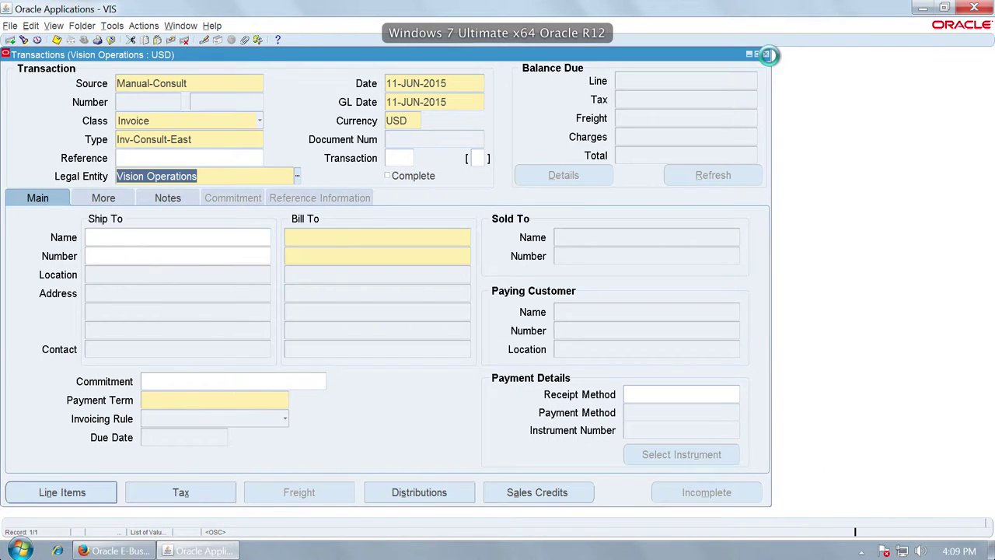
# Close the Transactions form and open the Mapping Sets form by searching the form functions for "SLA: %Mapp%"
pyautogui.click(763, 55)
pyautogui.click(30, 275)
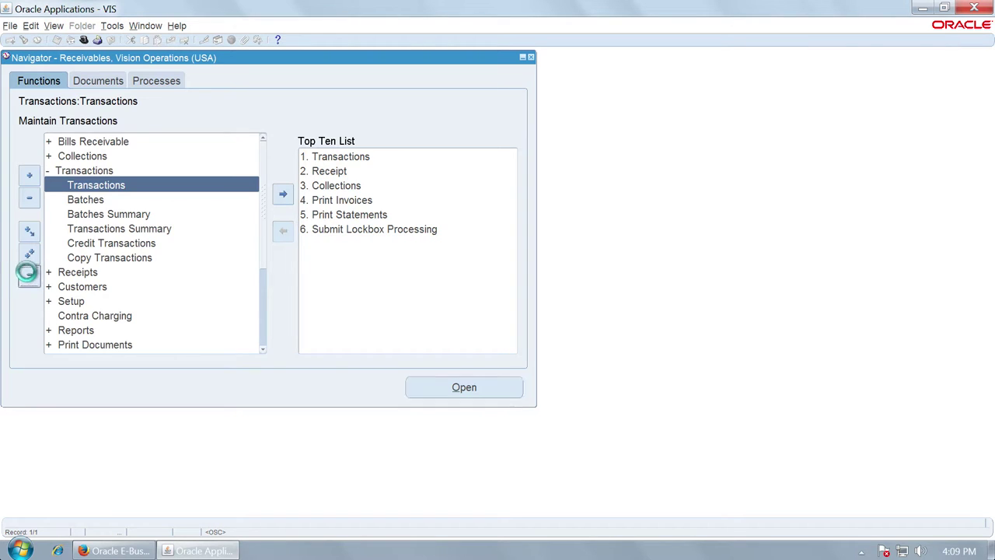
pyautogui.hotkey('ctrl', 'f')
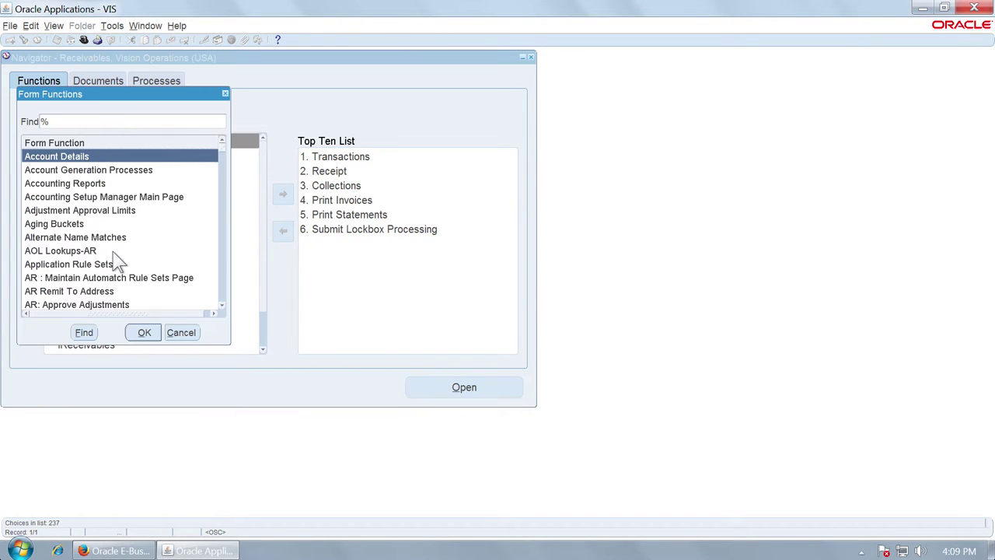
pyautogui.write('slA: %')
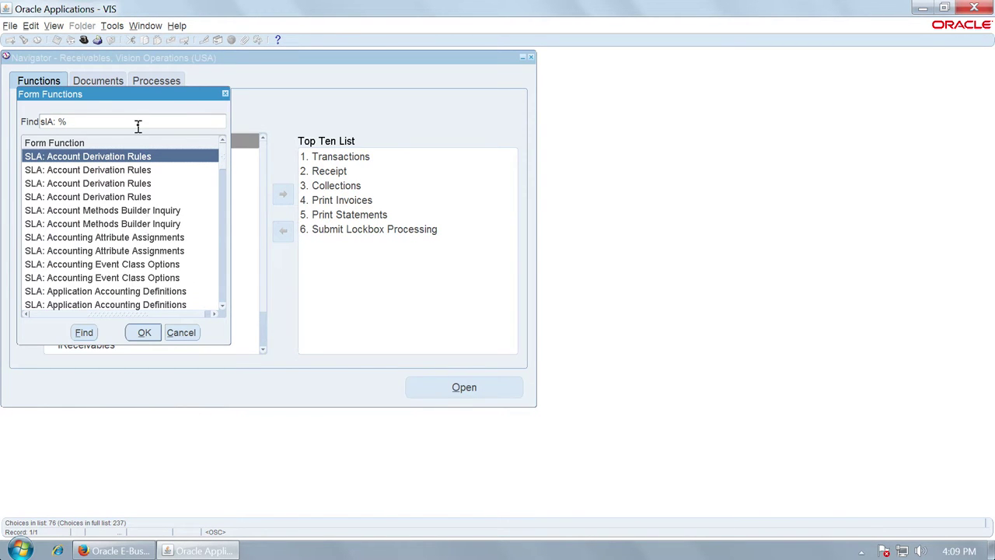
pyautogui.write('Mapp%')
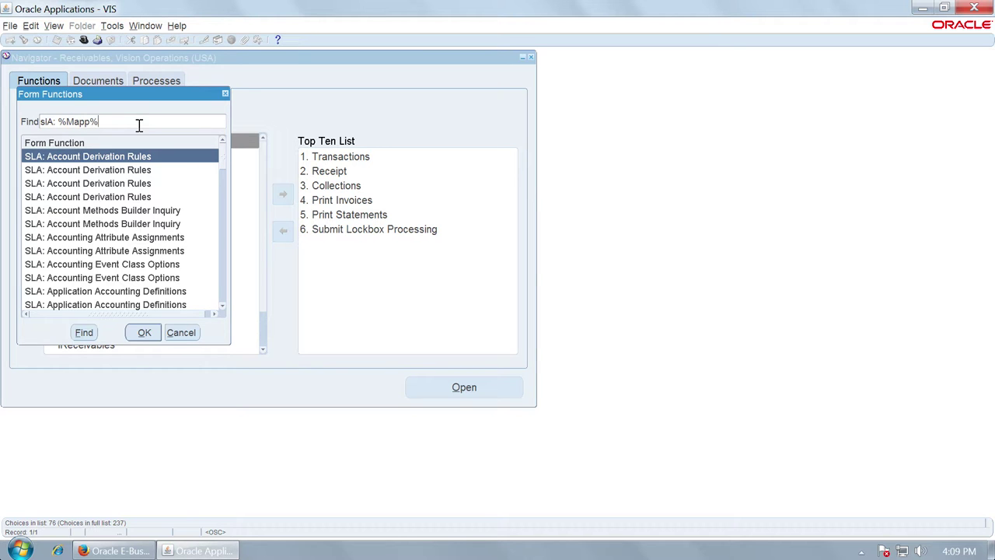
pyautogui.press('Return')
pyautogui.press('Return')
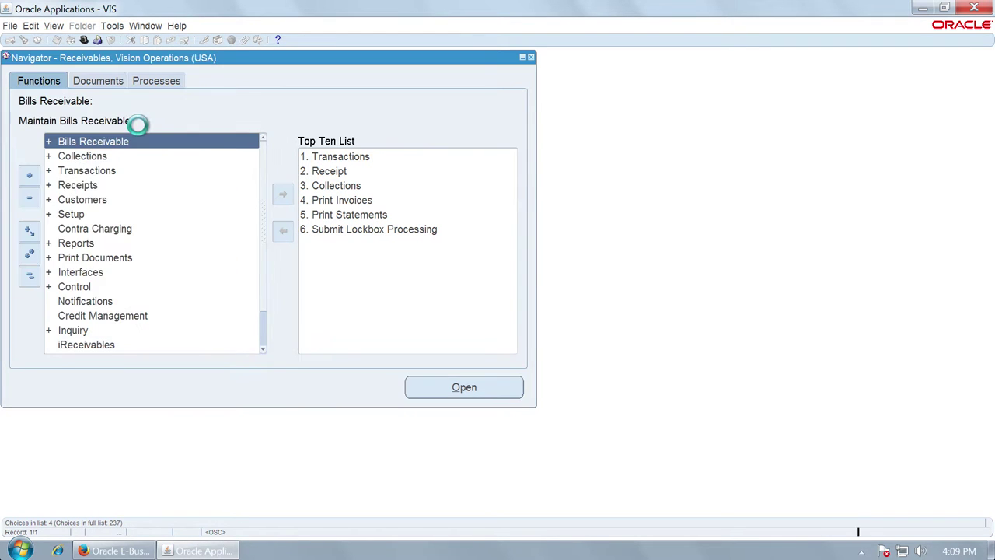
# Find the DEMO RISK CLASS mapping set and arrange the windows so that its Mapping Sets form is in front
pyautogui.write('DEMO')
pyautogui.press('Tab')
pyautogui.click(267, 192)
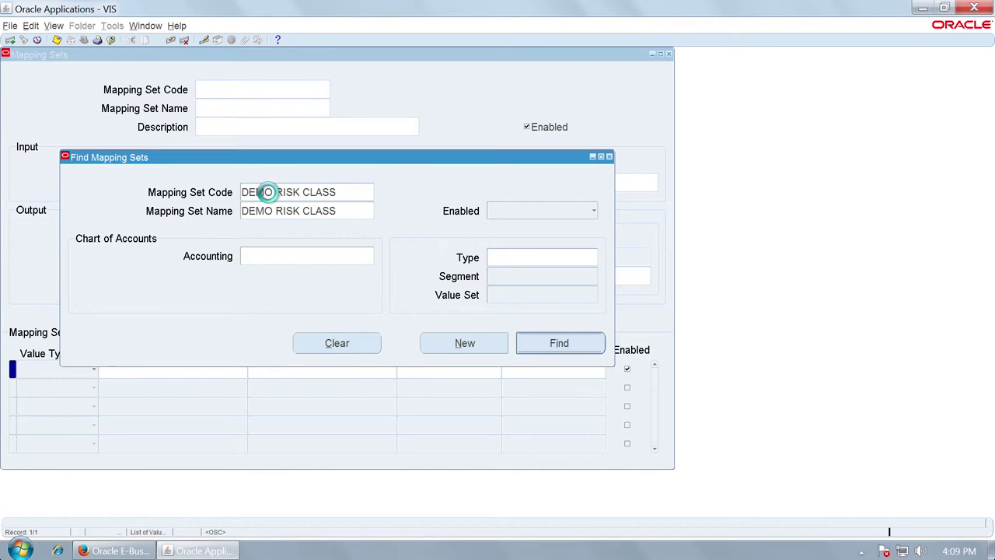
pyautogui.press('Return')
pyautogui.moveTo(166, 50); pyautogui.dragTo(380, 77)
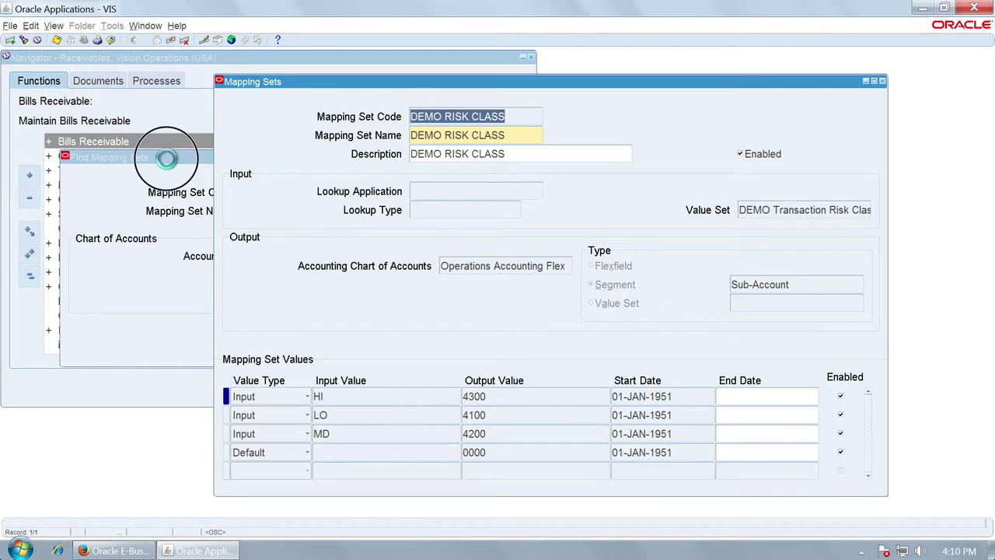
pyautogui.moveTo(418, 220); pyautogui.dragTo(319, 221)
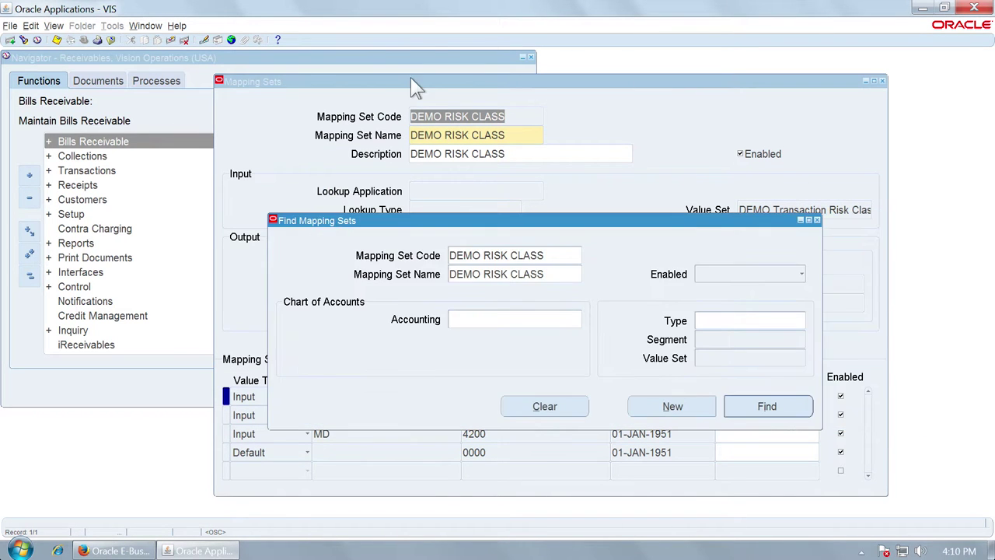
pyautogui.click(415, 97)
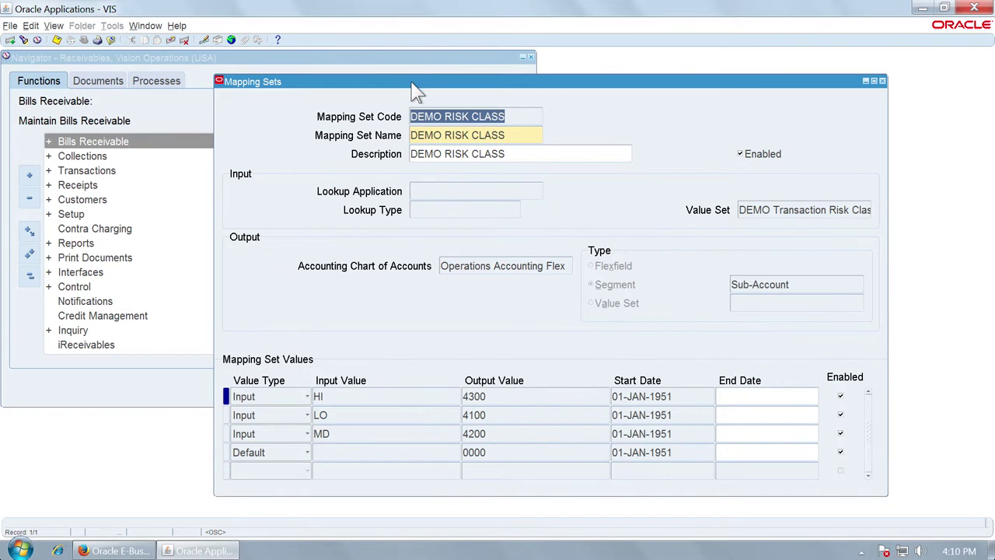
# Examine the mapping set's HI, LO and MD input values and the value set they come from
pyautogui.click(335, 396)
pyautogui.click(337, 416)
pyautogui.click(338, 433)
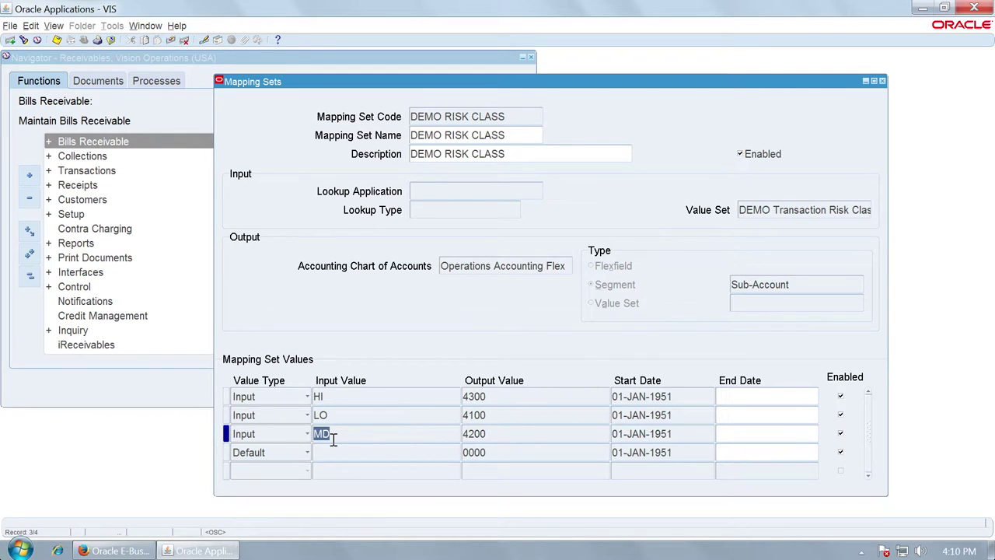
pyautogui.click(747, 211)
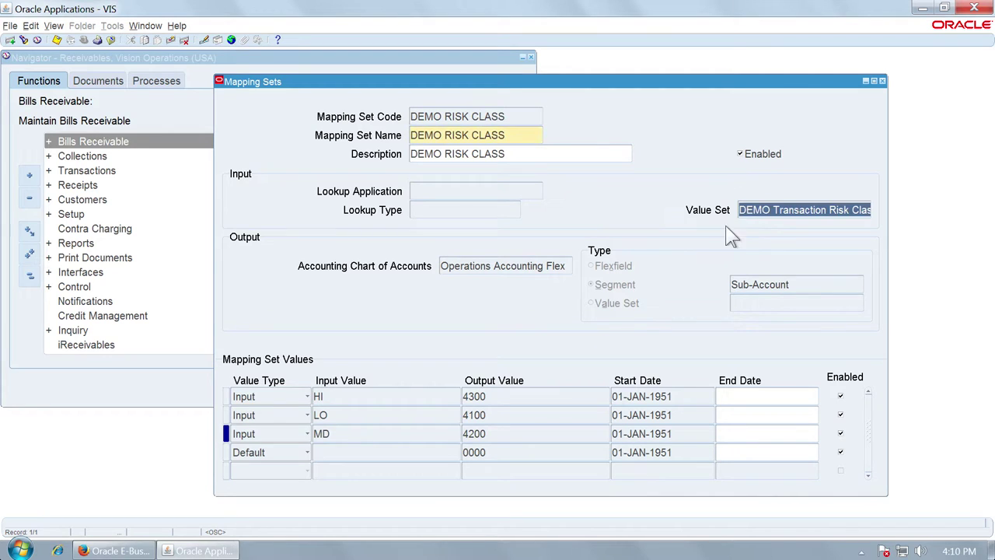
pyautogui.moveTo(803, 211); pyautogui.dragTo(709, 220)
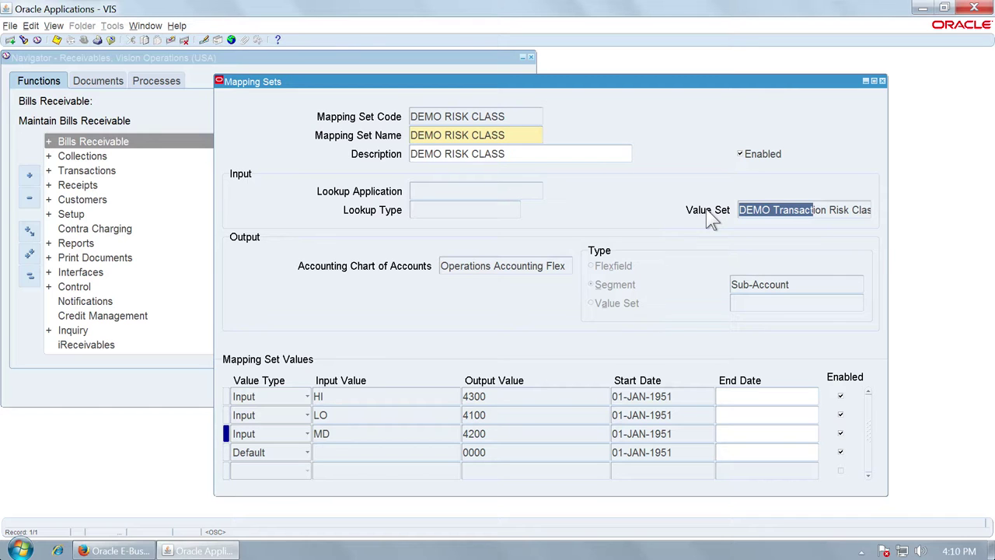
pyautogui.click(323, 397)
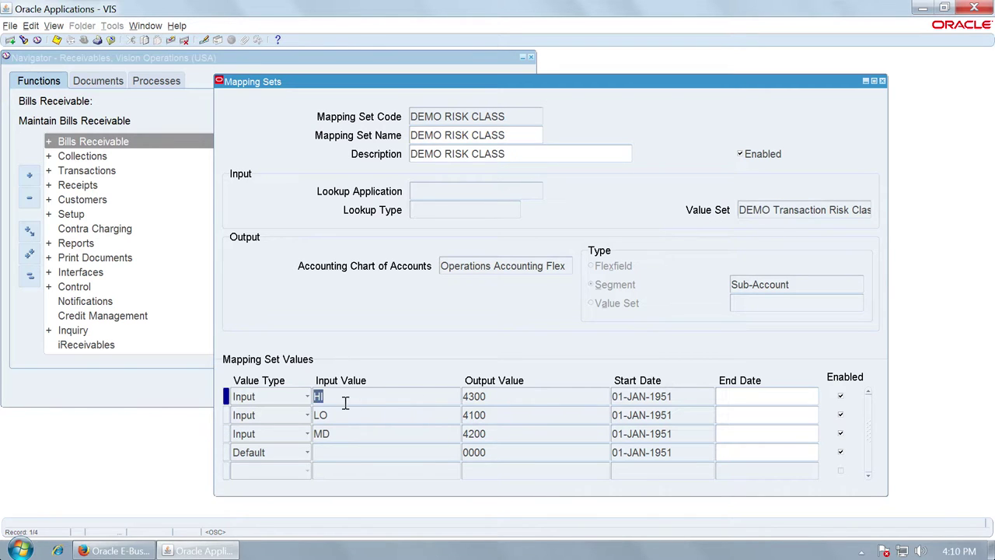
pyautogui.click(342, 415)
pyautogui.click(340, 435)
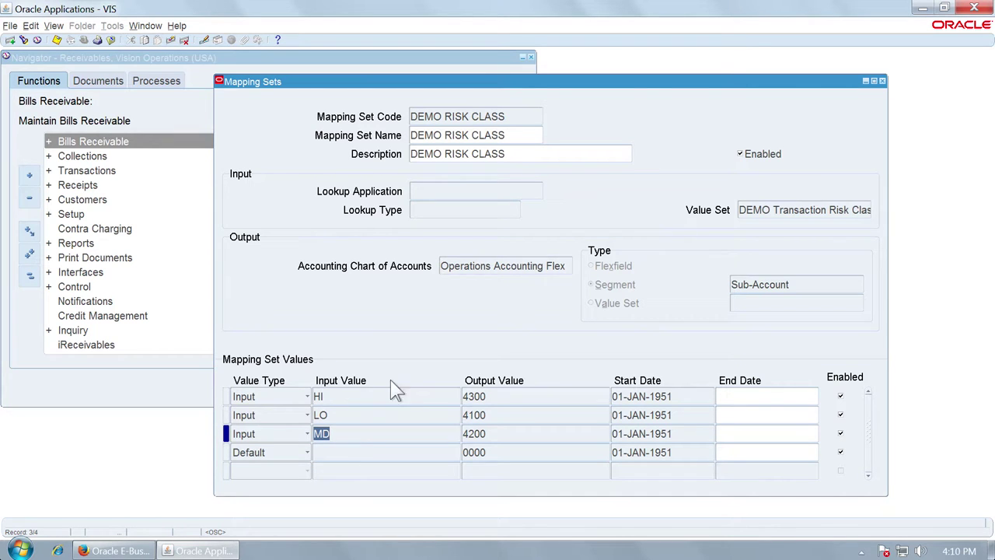
# Examine the output value for HI, the output segment and the accounting chart of accounts of the mapping set
pyautogui.click(502, 395)
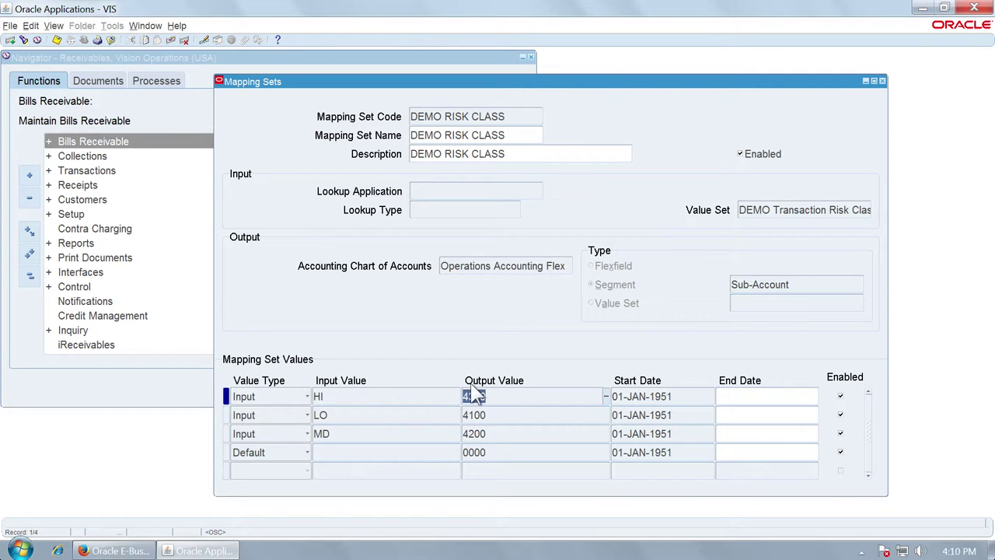
pyautogui.click(776, 284)
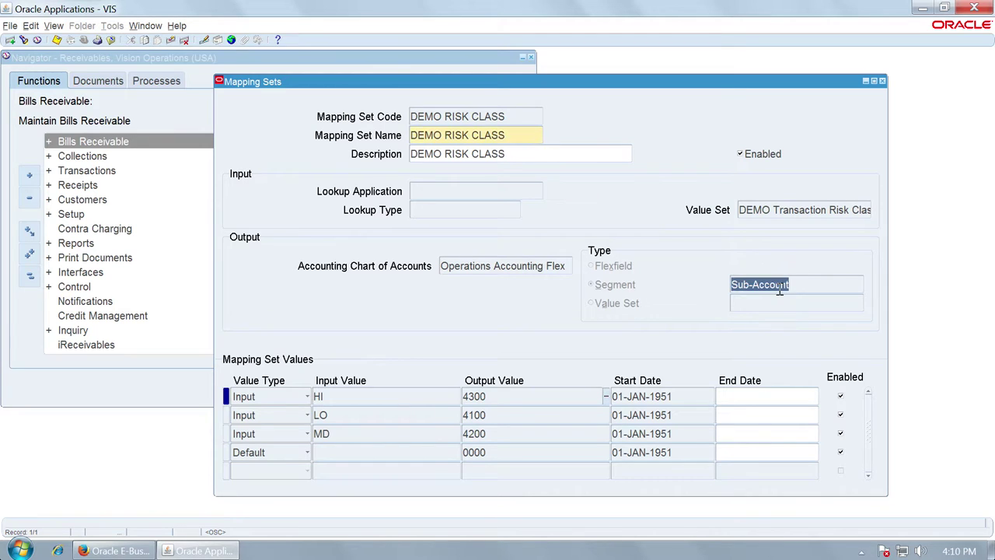
pyautogui.click(466, 266)
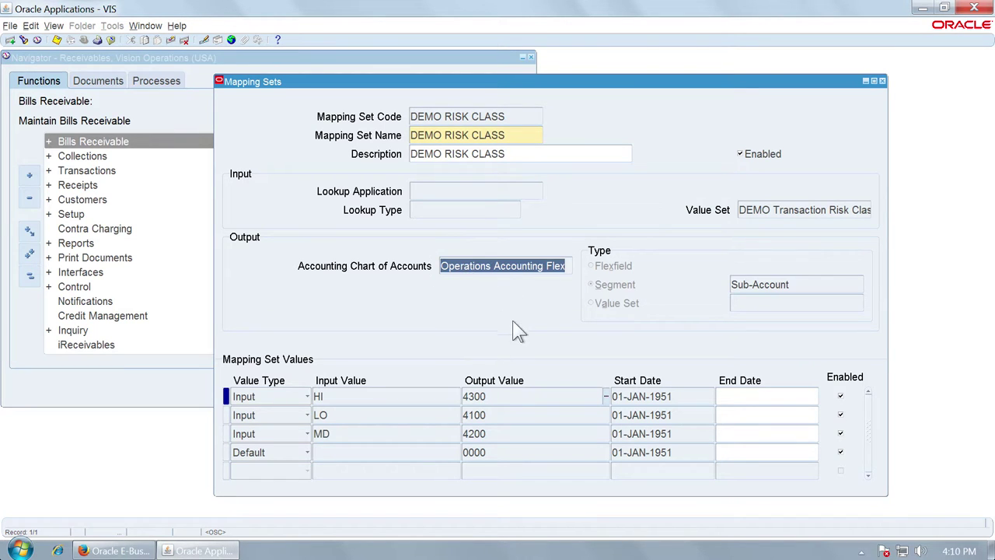
# Close the Mapping Sets form and show the Setup ADR slide in Keynote before returning to Oracle Applications
pyautogui.click(883, 81)
pyautogui.hotkey('ctrl', 'Left')
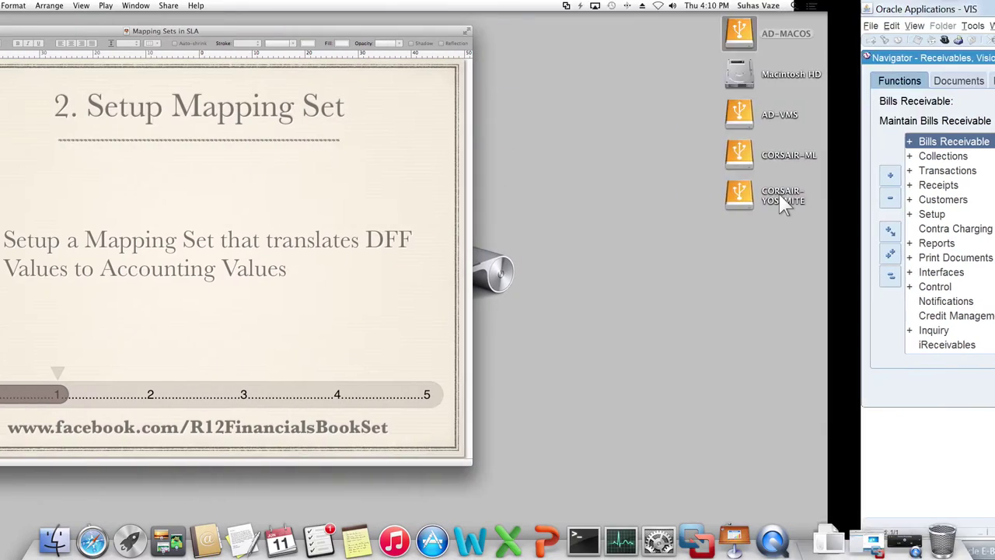
pyautogui.click(46, 201)
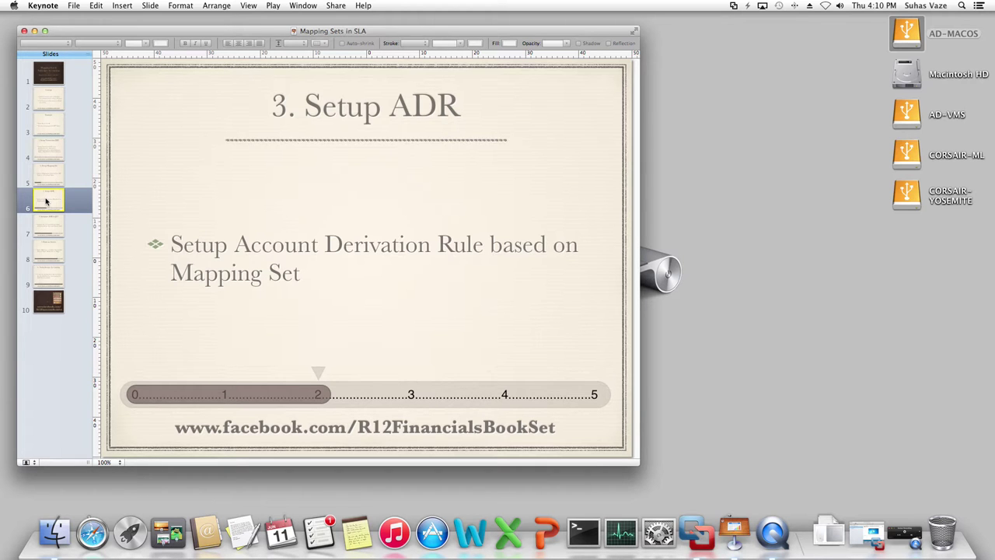
pyautogui.hotkey('ctrl', 'Right')
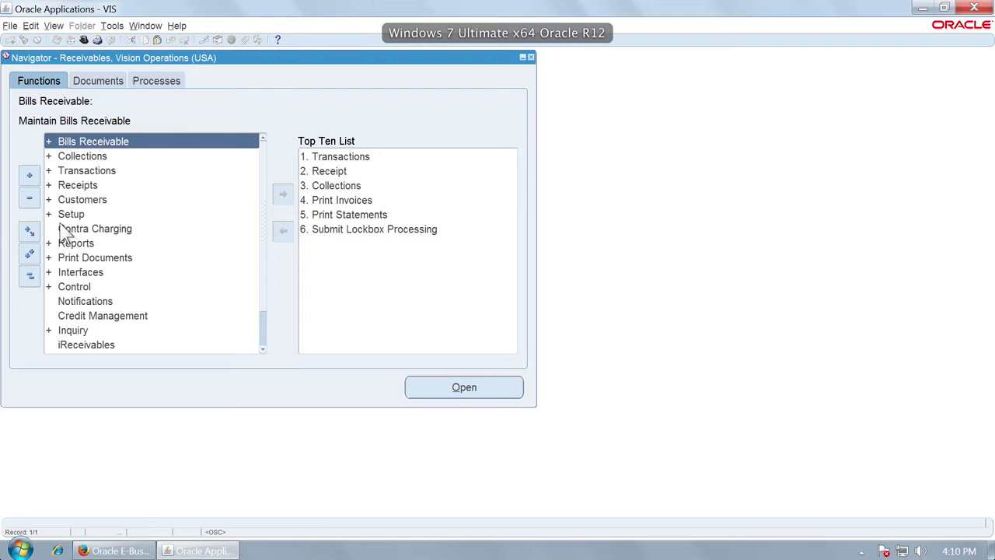
# Open SLA: Account Derivation Rules from the form functions and find the DEMO SUB ACCOUNT rule
pyautogui.hotkey('ctrl', 'l')
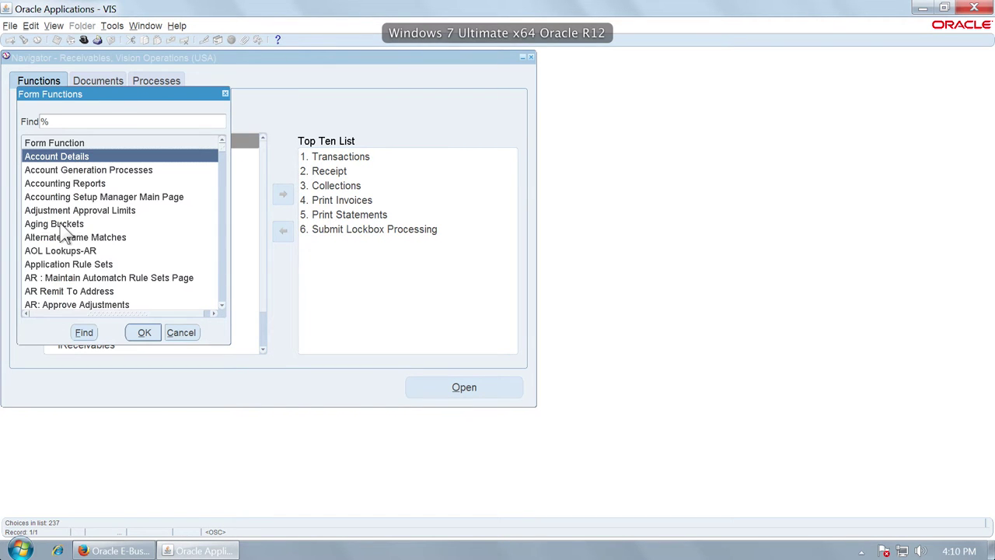
pyautogui.write('SLA:')
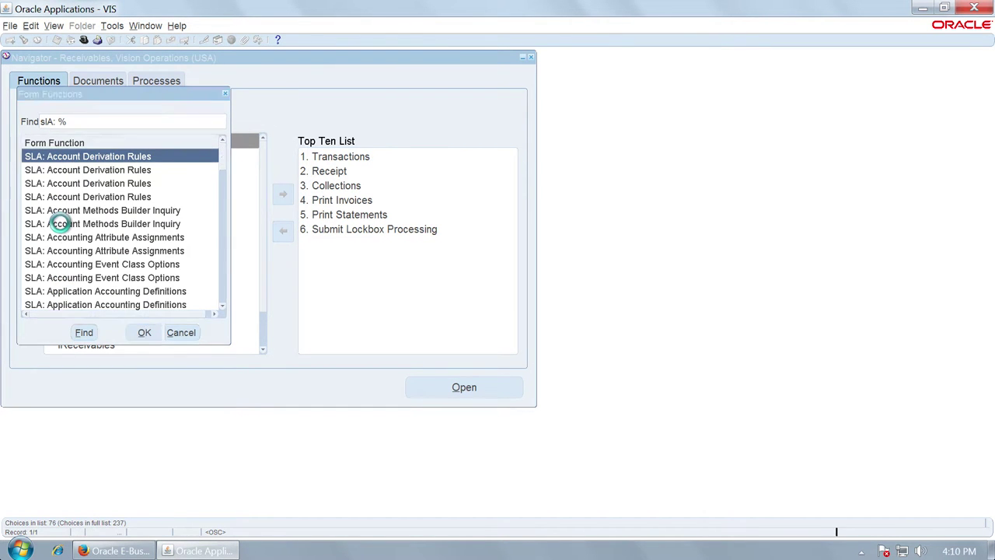
pyautogui.press('Return')
pyautogui.click(204, 212)
pyautogui.write('DEMO')
pyautogui.press('Tab')
pyautogui.press('Return')
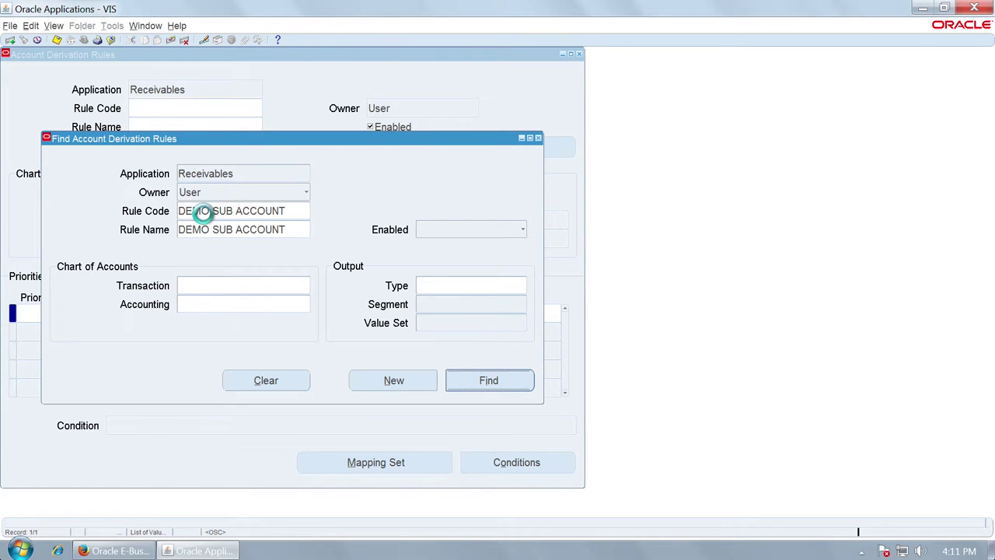
# Examine the DEMO SUB ACCOUNT rule's output segment, its mapping set value and the full name of its input source
pyautogui.moveTo(111, 56); pyautogui.dragTo(291, 87)
pyautogui.moveTo(133, 138); pyautogui.dragTo(346, 180)
pyautogui.click(389, 81)
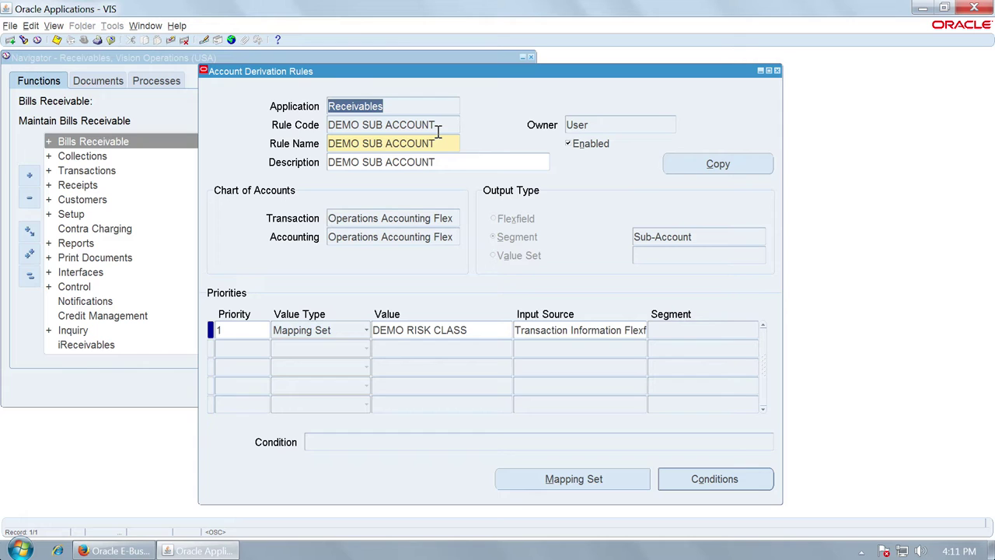
pyautogui.click(711, 237)
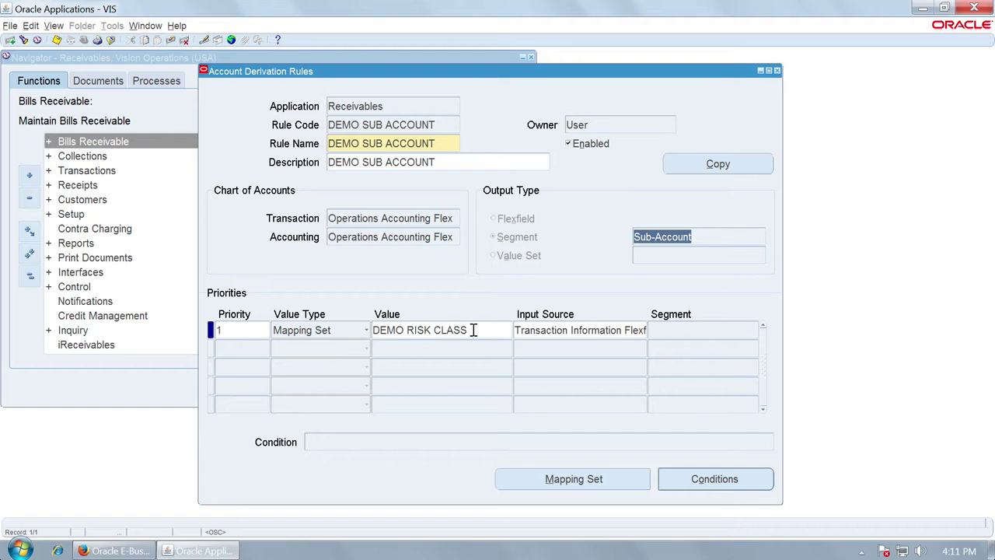
pyautogui.click(405, 333)
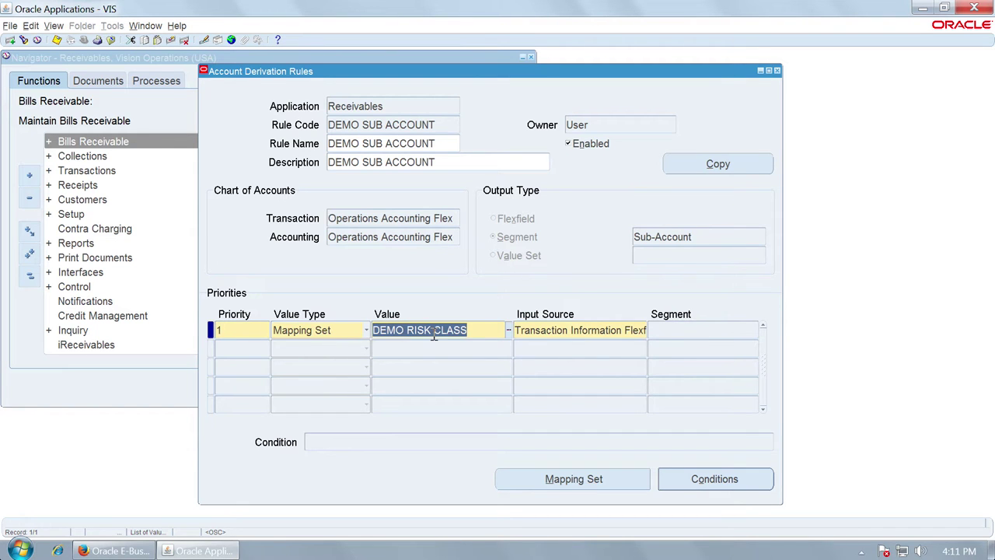
pyautogui.click(546, 332)
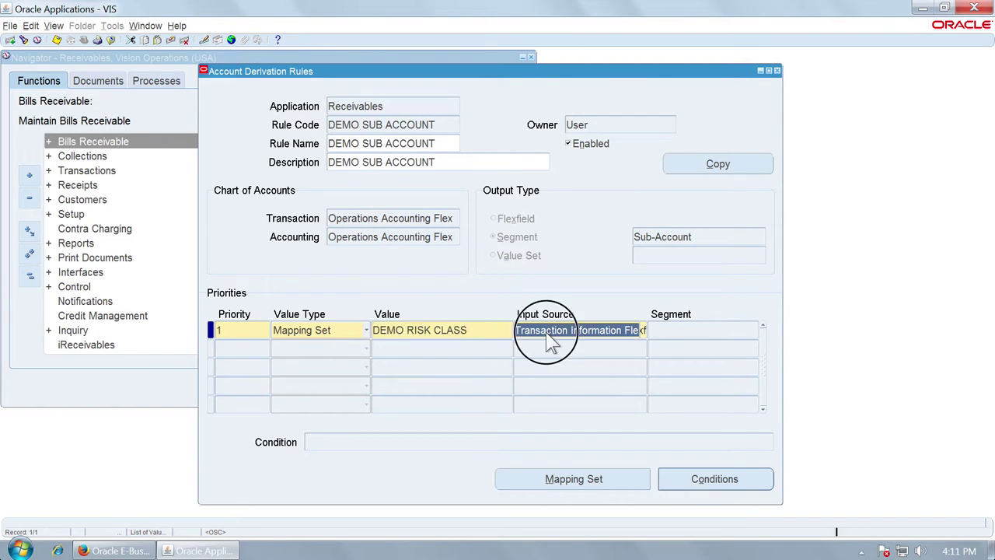
pyautogui.moveTo(570, 333); pyautogui.dragTo(654, 331)
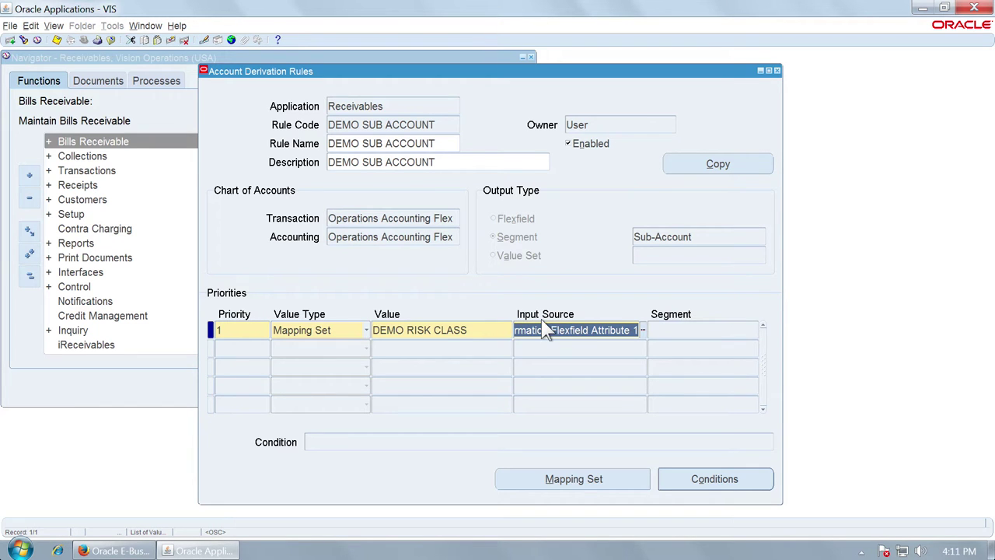
# Close the Account Derivation Rules form and show the Integrate ADR in JLT slide in Keynote before returning to Oracle Applications
pyautogui.click(776, 72)
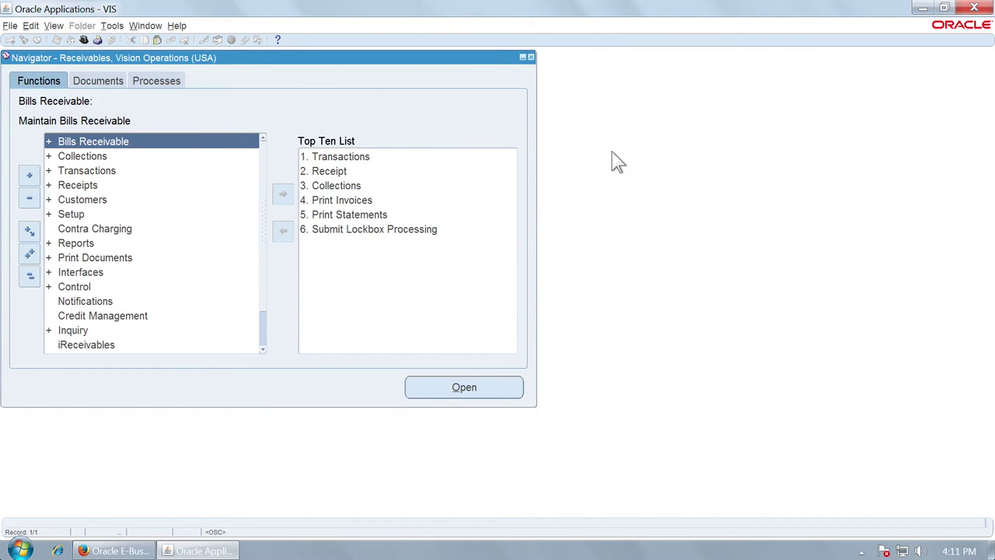
pyautogui.hotkey('ctrl', 'Left')
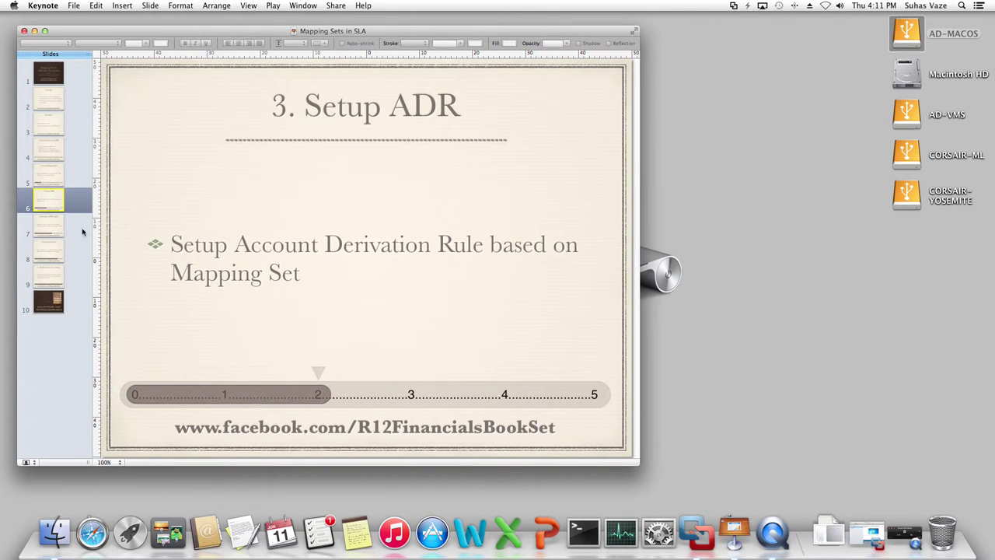
pyautogui.click(50, 229)
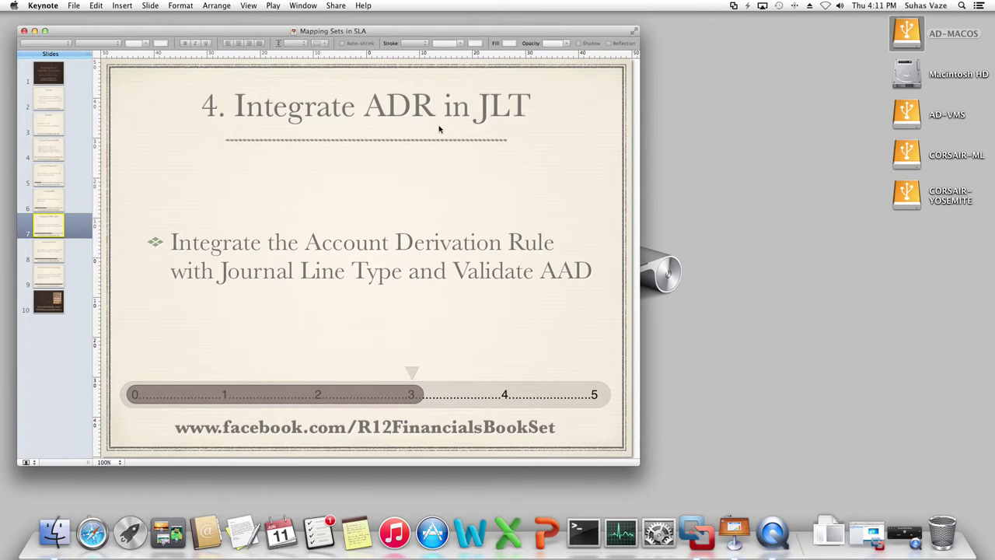
pyautogui.hotkey('ctrl', 'Right')
# Open SLA: Subledger Accounting Methods from the form functions and find the CUSTOM_ACCRUAL method
pyautogui.hotkey('ctrl', 'l')
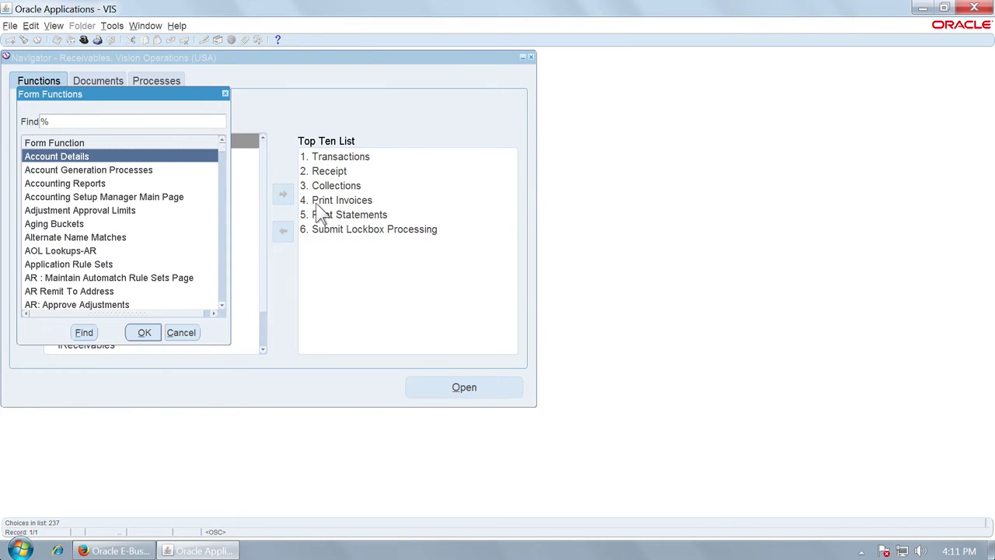
pyautogui.write('slA:')
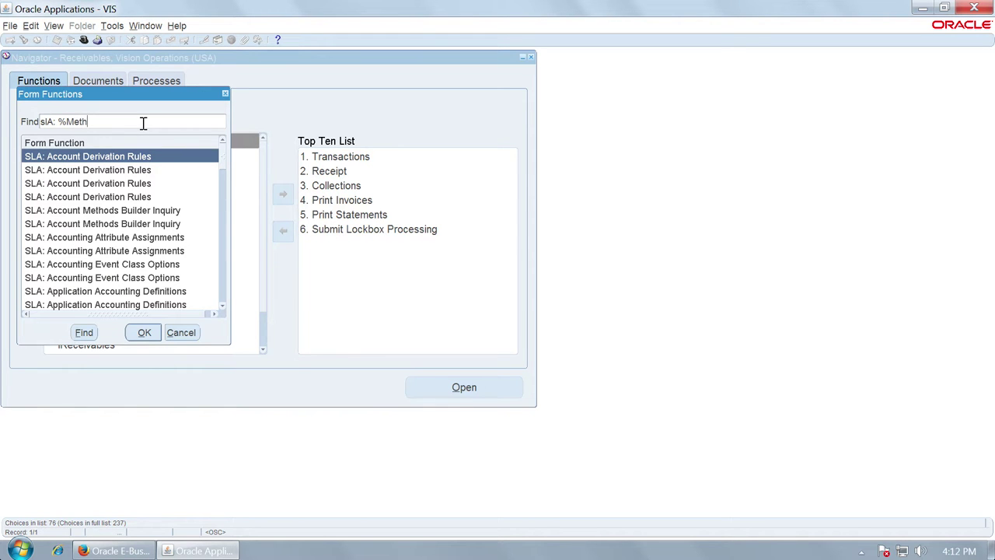
pyautogui.press('Return')
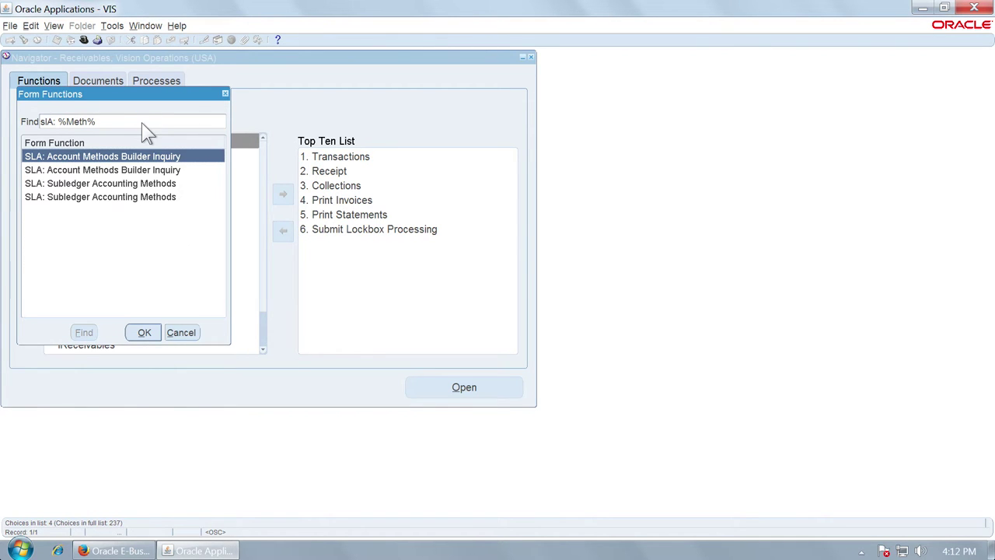
pyautogui.doubleClick(133, 183)
pyautogui.click(204, 194)
pyautogui.write('CUST')
pyautogui.press('Tab')
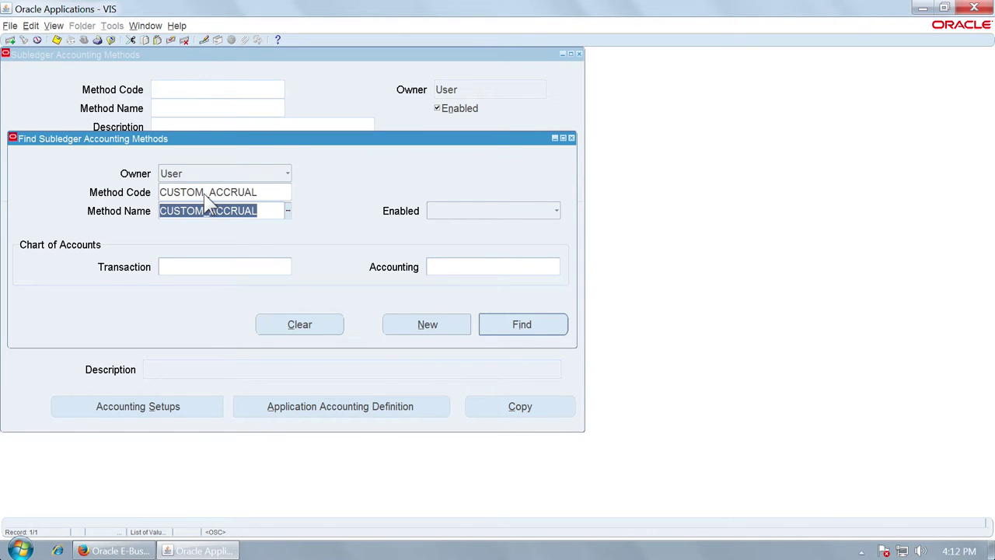
pyautogui.press('Return')
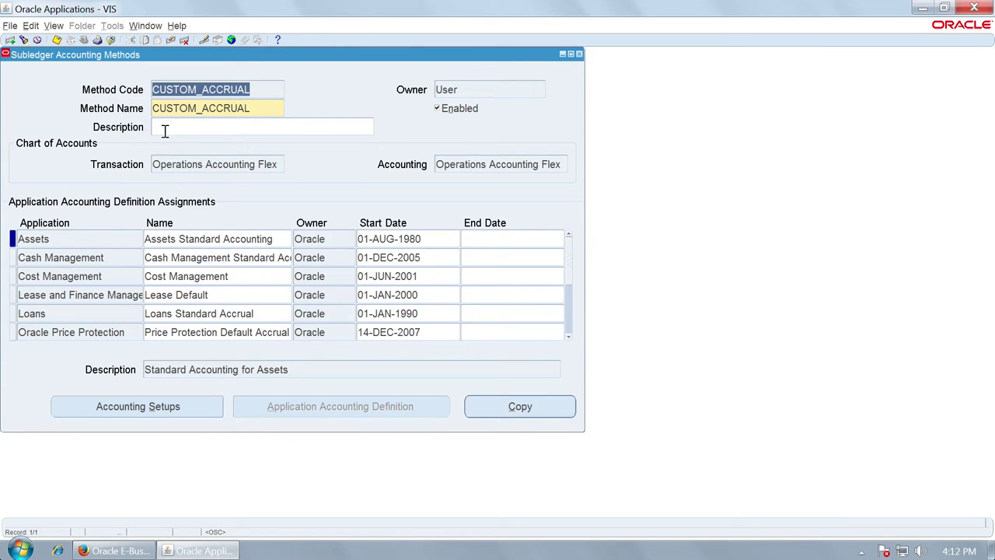
# Move the method windows clear of the Navigator and examine the transaction and accounting charts of accounts of CUSTOM_ACCRUAL
pyautogui.moveTo(99, 58); pyautogui.dragTo(306, 90)
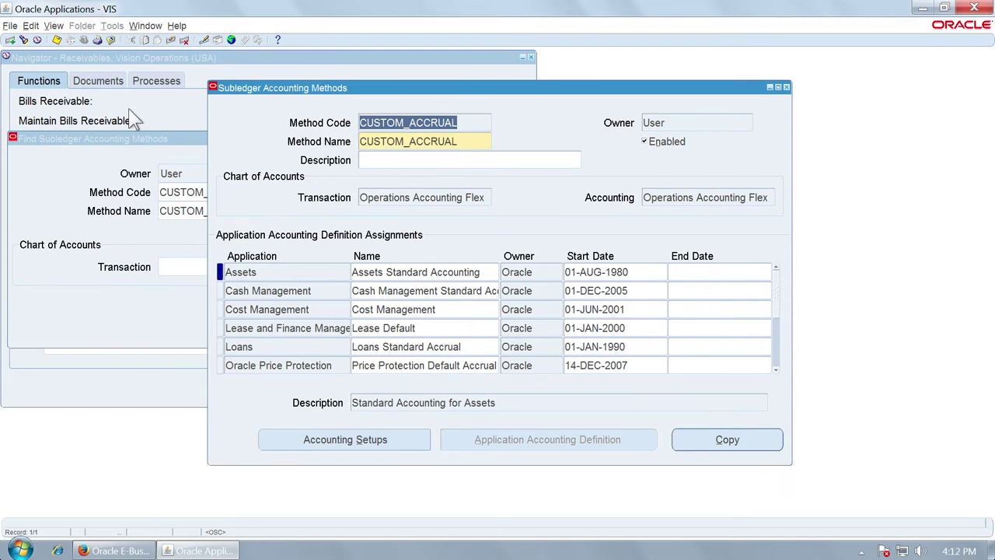
pyautogui.moveTo(113, 136); pyautogui.dragTo(331, 158)
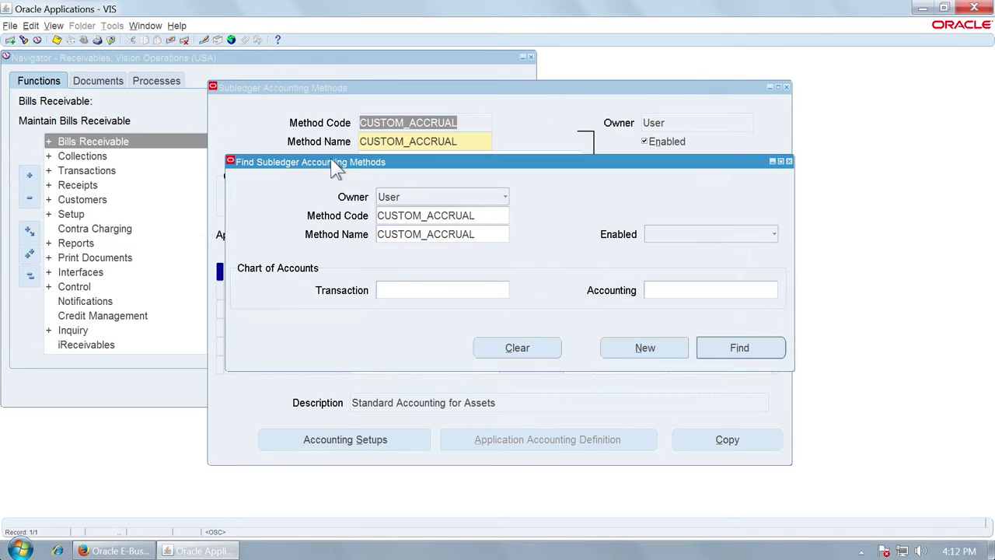
pyautogui.click(345, 93)
pyautogui.click(376, 198)
pyautogui.click(742, 192)
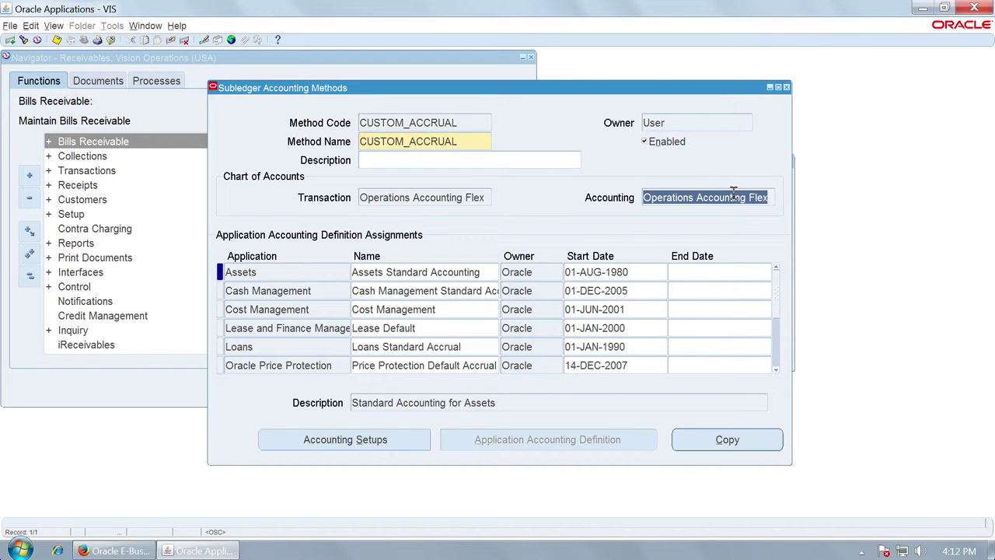
# Locate the Receivables assignment of the method and open its application accounting definition, DEMO AR AAD
pyautogui.click(304, 336)
pyautogui.scroll(-1, 303, 332)
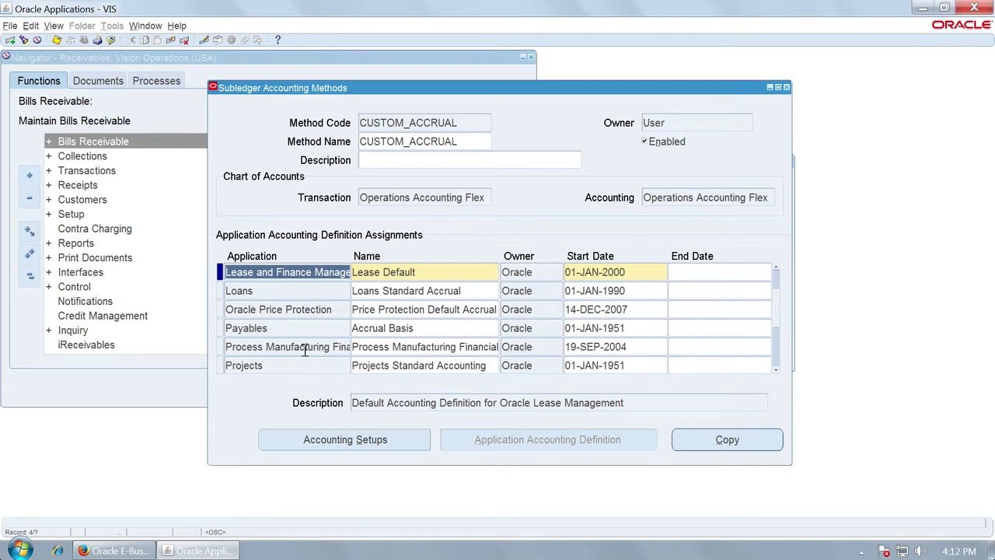
pyautogui.scroll(-3, 308, 330)
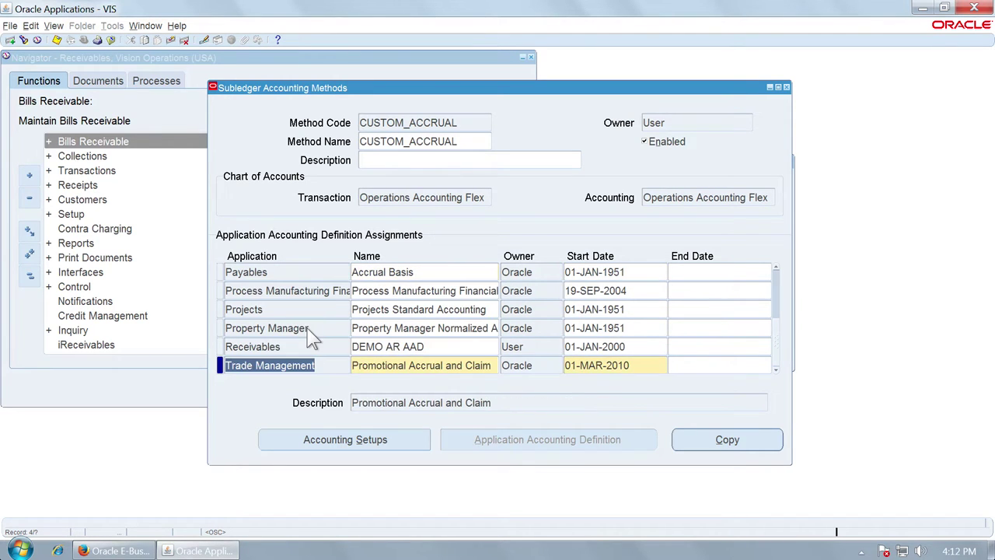
pyautogui.click(272, 349)
pyautogui.click(433, 347)
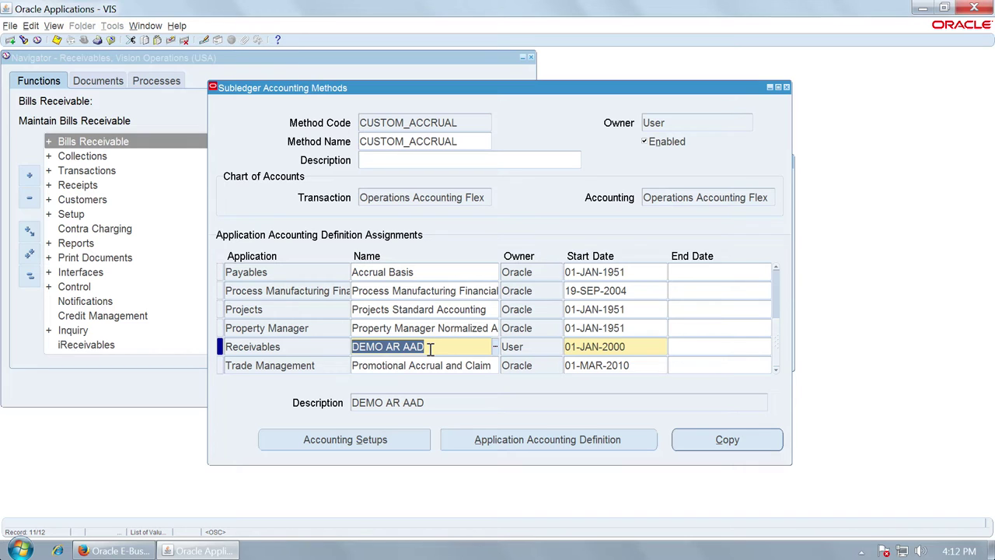
pyautogui.click(480, 437)
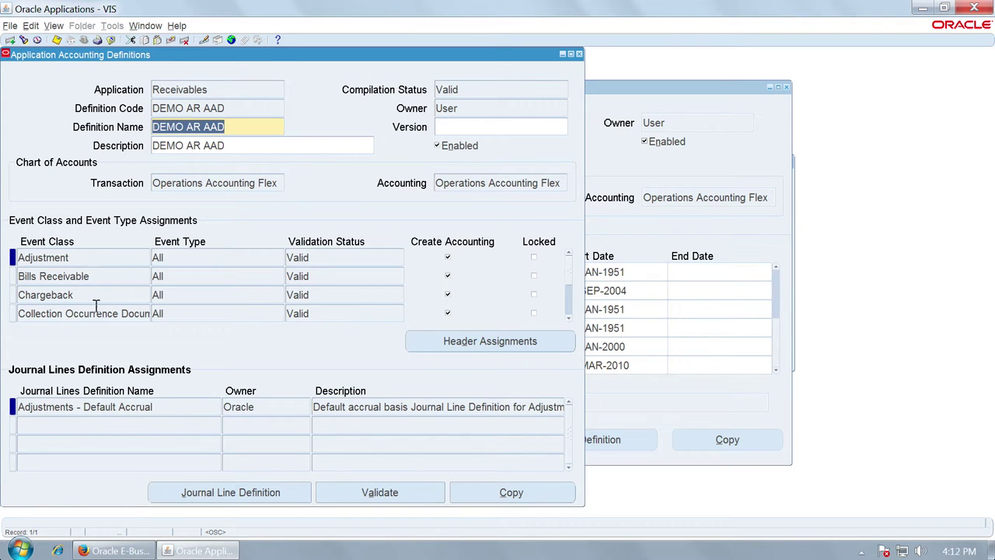
# Select the Invoice event class in DEMO AR AAD and open its journal lines definition, DEMO AR INV JLD
pyautogui.click(96, 293)
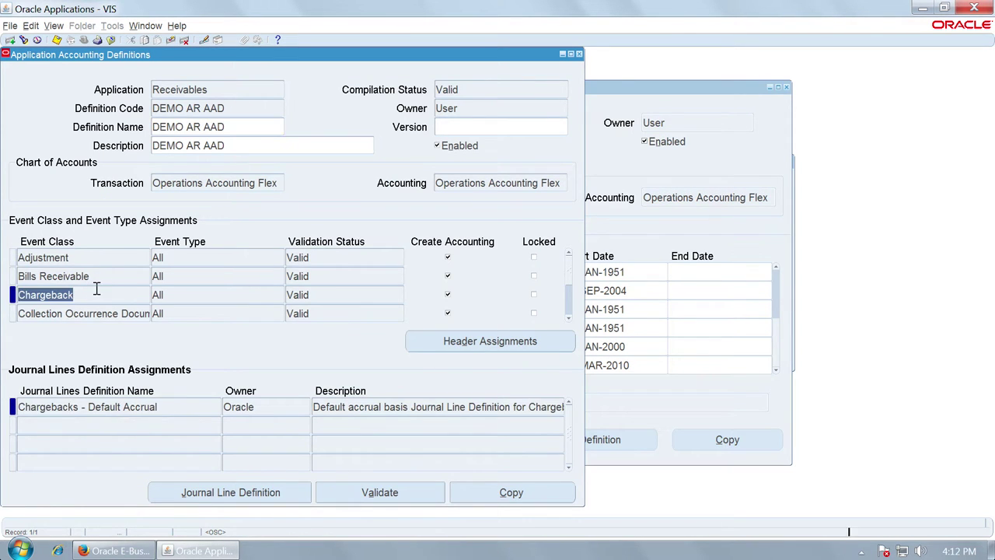
pyautogui.scroll(-5, 97, 292)
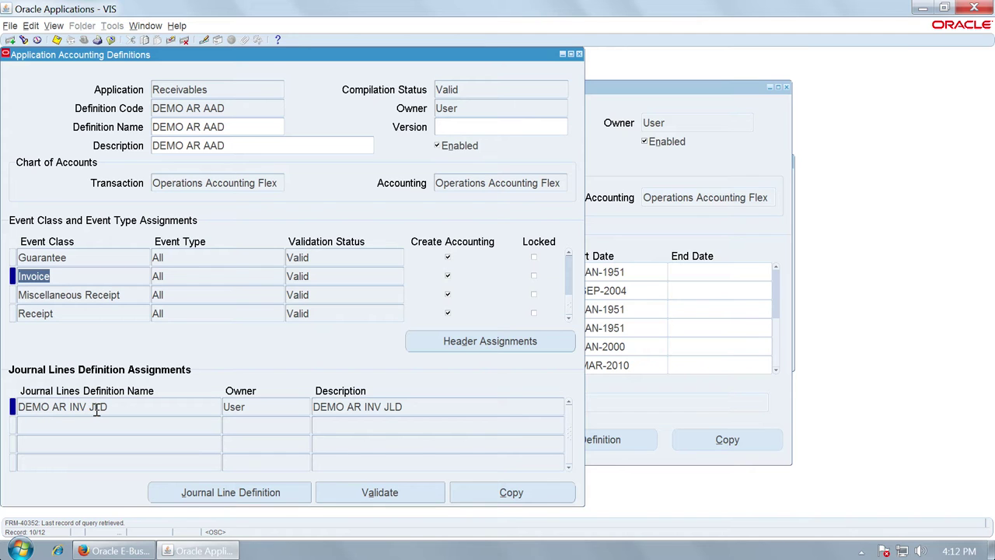
pyautogui.click(239, 495)
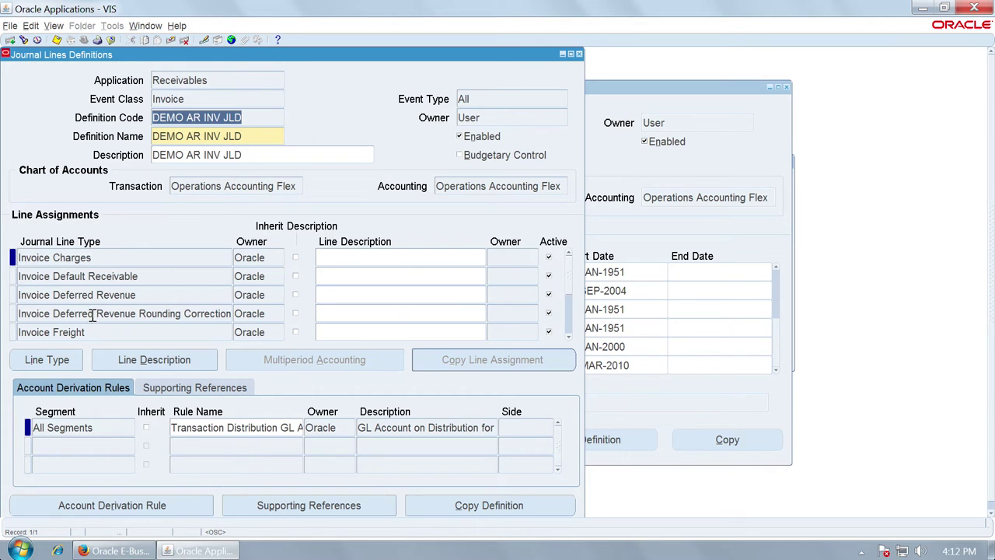
# Examine the Sub-Account derivation rule assigned to the Invoice Default Receivable journal line type
pyautogui.click(152, 276)
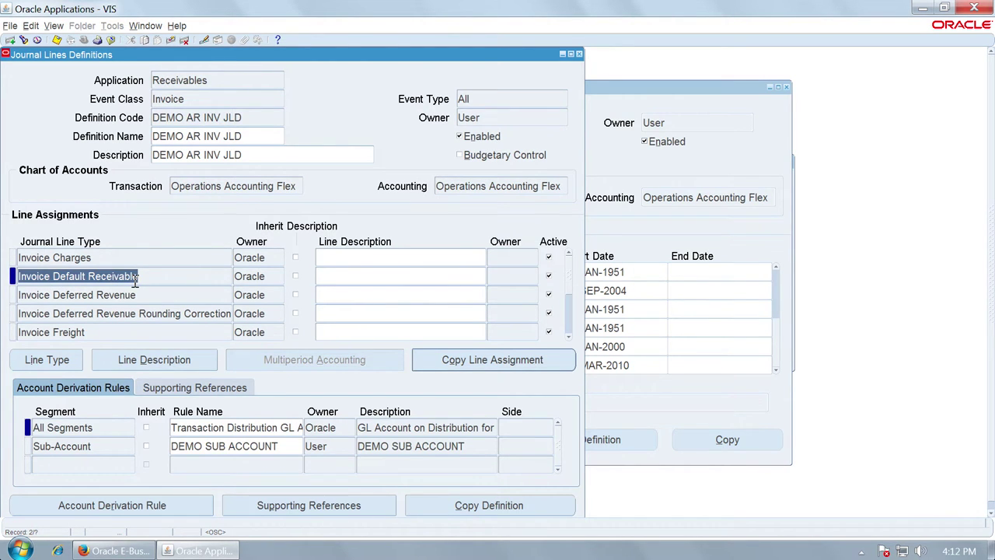
pyautogui.click(106, 447)
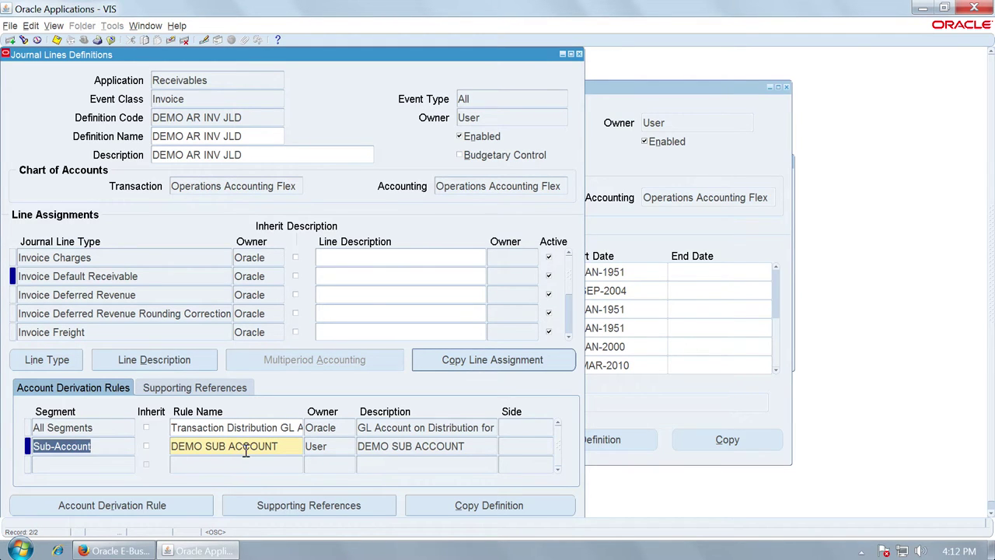
pyautogui.click(272, 449)
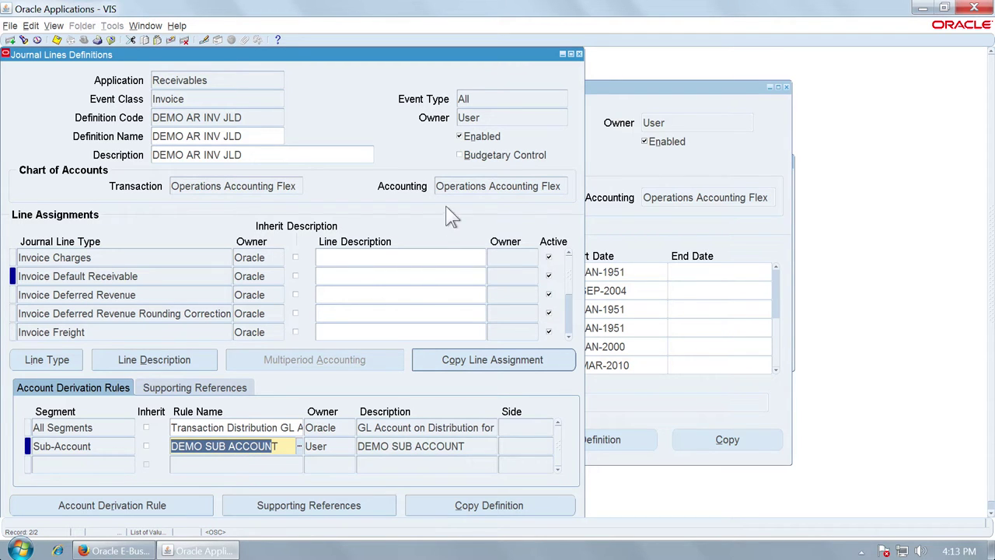
# Close the journal lines, accounting definition and accounting methods forms, and show the slide following Integrate ADR in JLT in Keynote
pyautogui.click(579, 54)
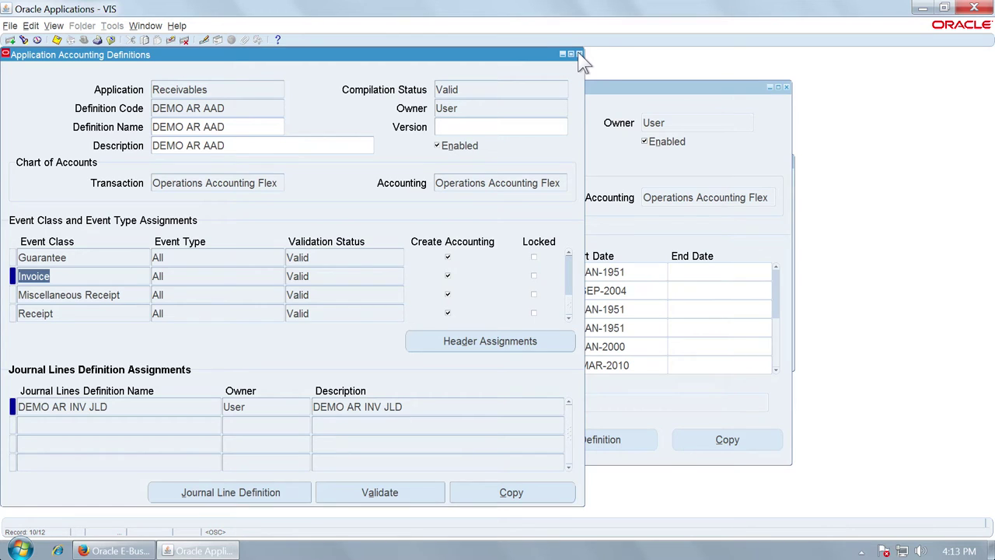
pyautogui.click(580, 54)
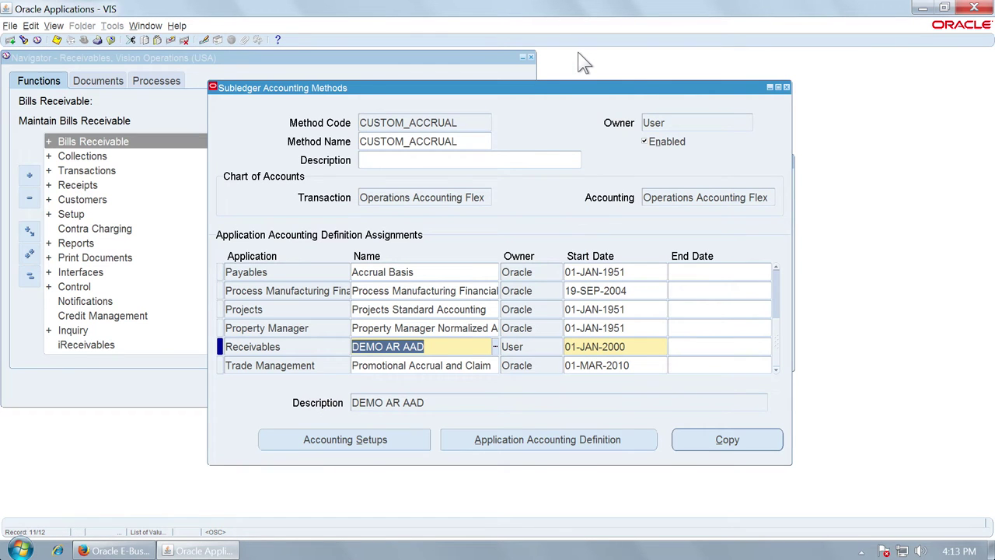
pyautogui.click(786, 88)
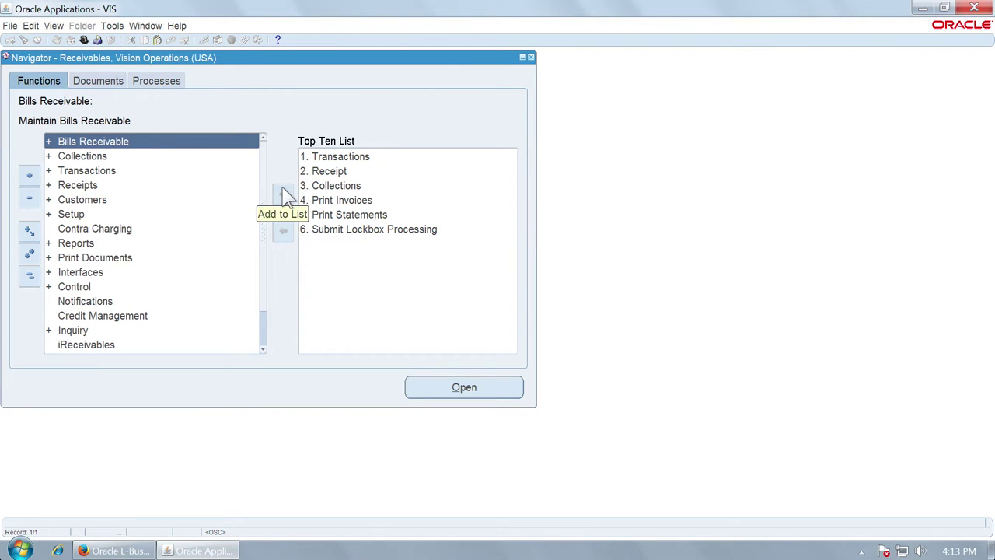
pyautogui.hotkey('ctrl', 'Left')
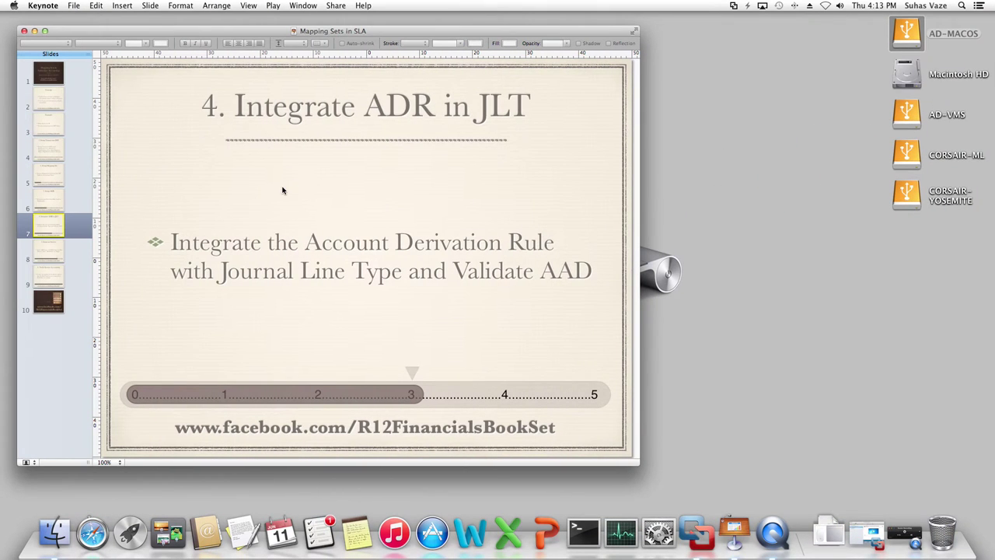
pyautogui.click(44, 250)
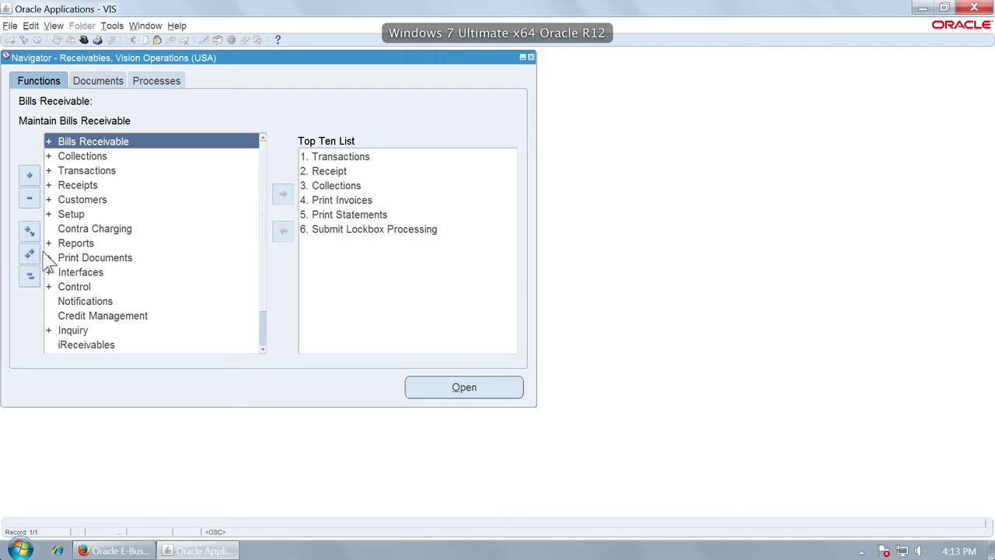
# In Oracle Applications, open the Transactions form from the Transactions branch of the Receivables Navigator
pyautogui.click(30, 274)
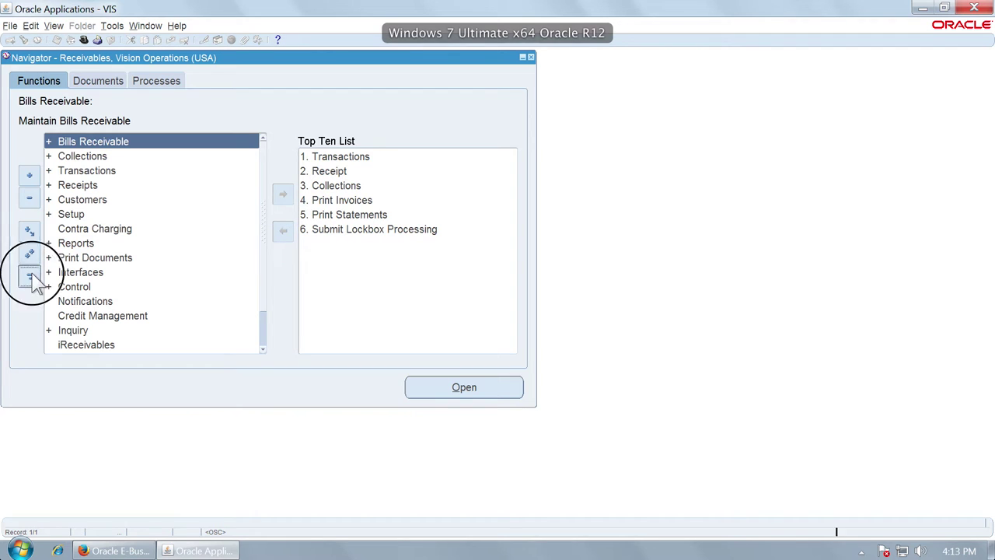
pyautogui.doubleClick(84, 171)
pyautogui.click(127, 184)
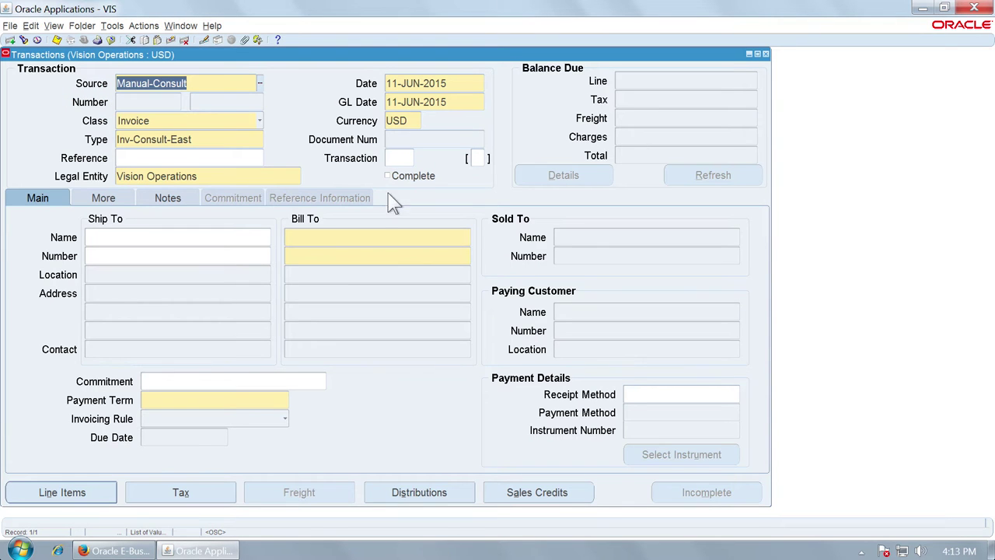
# Set the new invoice's Risk Class to HI (Hi Risk) in its transaction flexfield
pyautogui.click(477, 159)
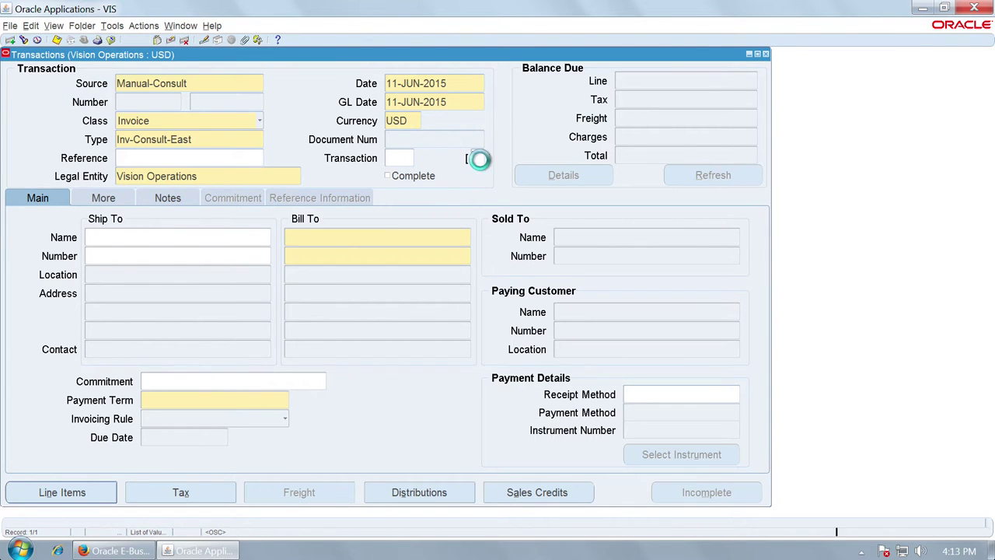
pyautogui.click(302, 260)
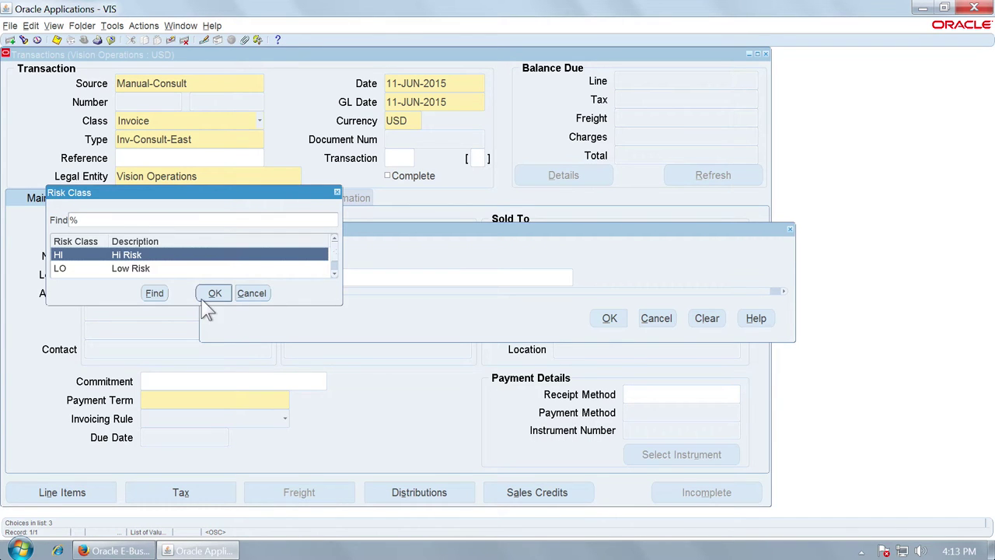
pyautogui.click(211, 295)
pyautogui.click(611, 319)
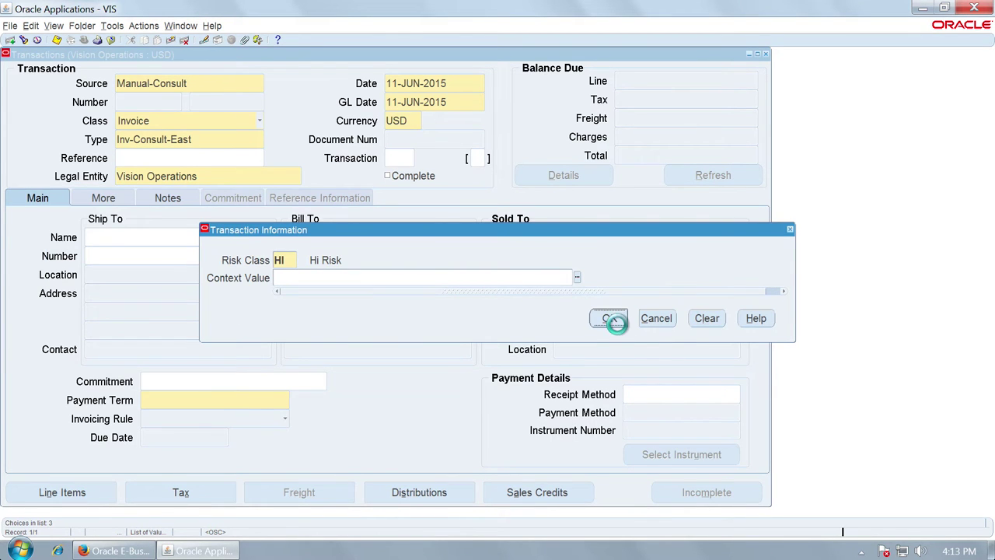
# Set the invoice's bill-to customer to Business World, searching with Bus%Worl%
pyautogui.click(347, 242)
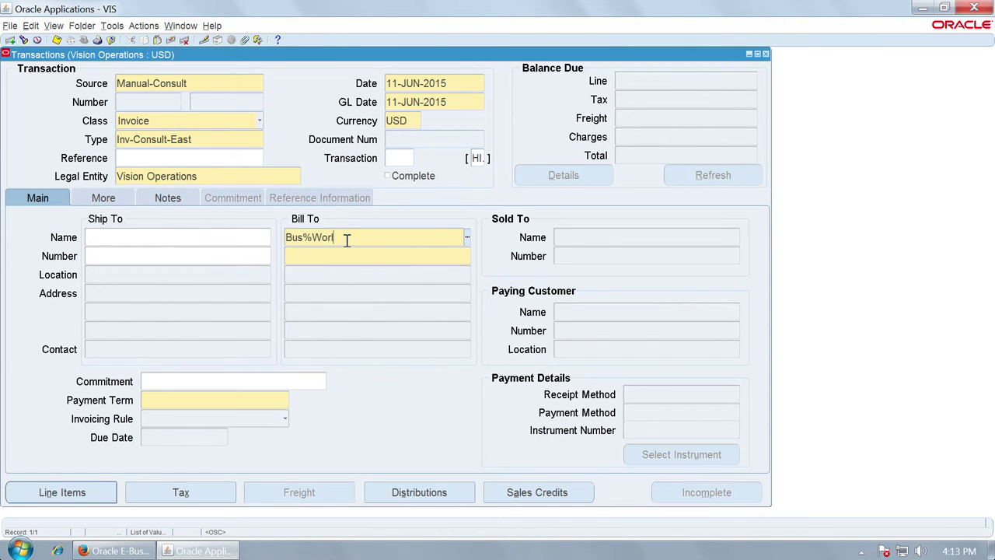
pyautogui.write('Bus%Worl%')
pyautogui.press('Tab')
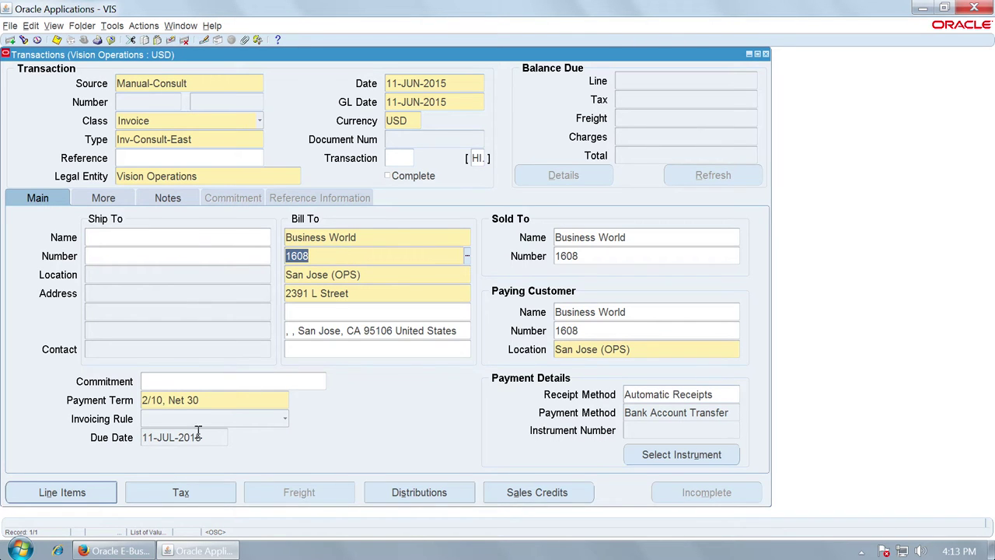
# Add an invoice line for the Principal Consultant memo line with quantity 127, and return to the transaction header
pyautogui.click(87, 488)
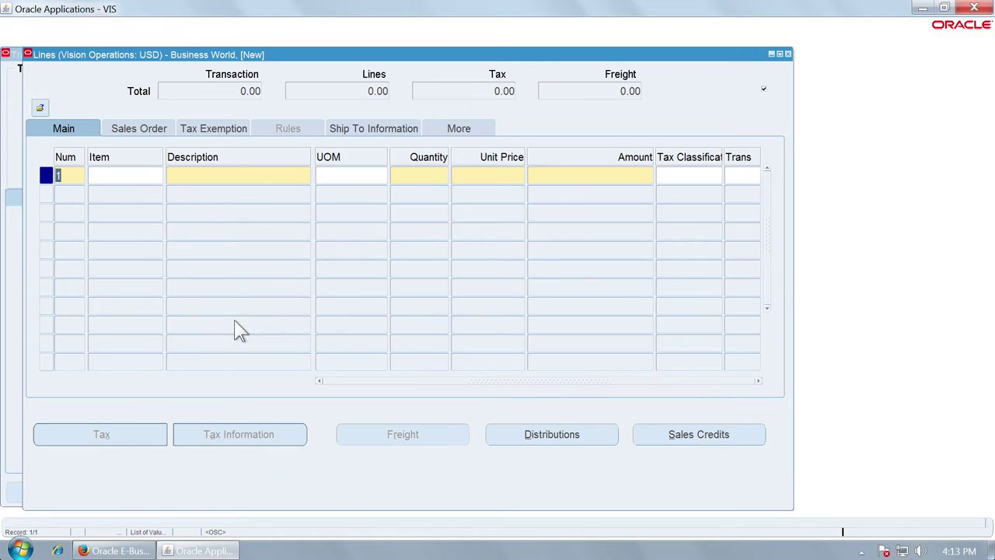
pyautogui.click(232, 173)
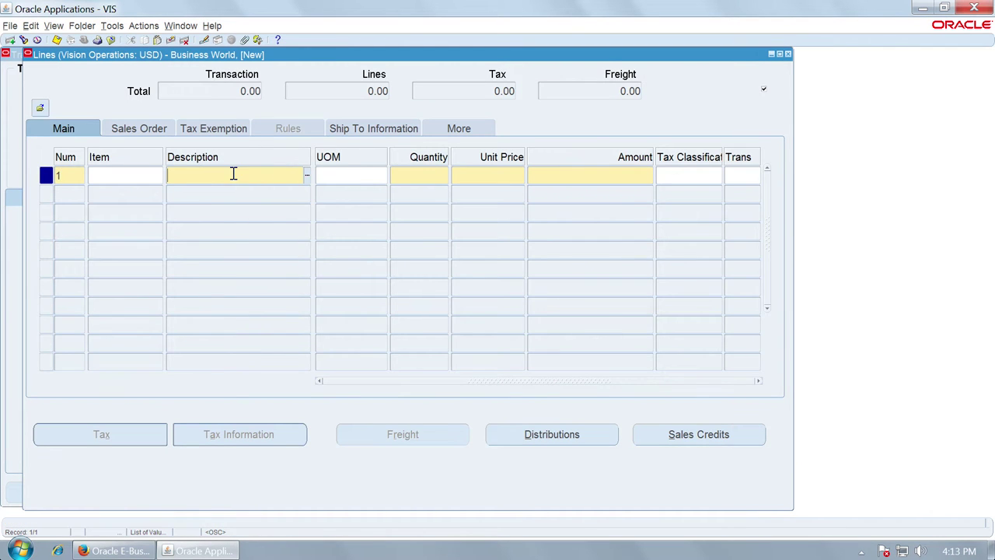
pyautogui.write('Pr%')
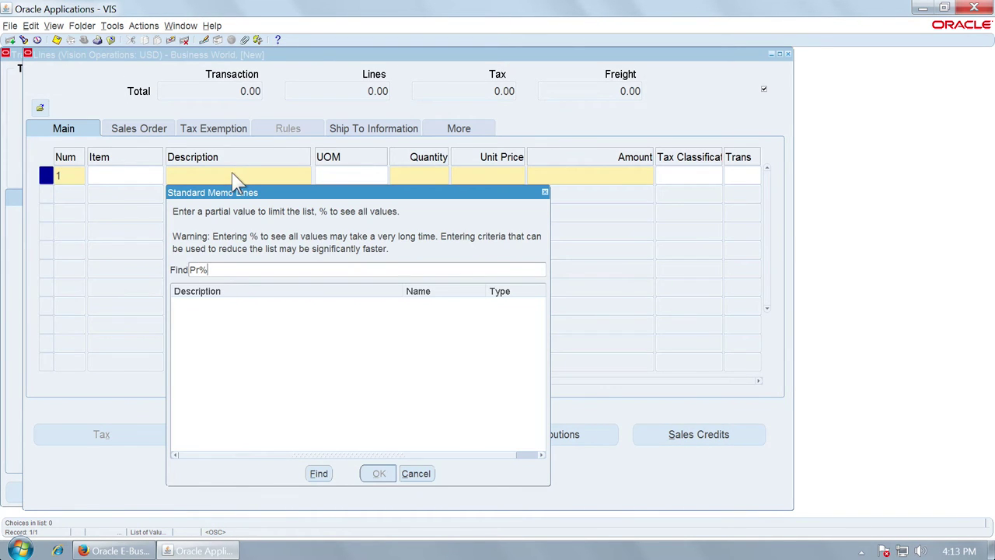
pyautogui.press('Return')
pyautogui.press('Return')
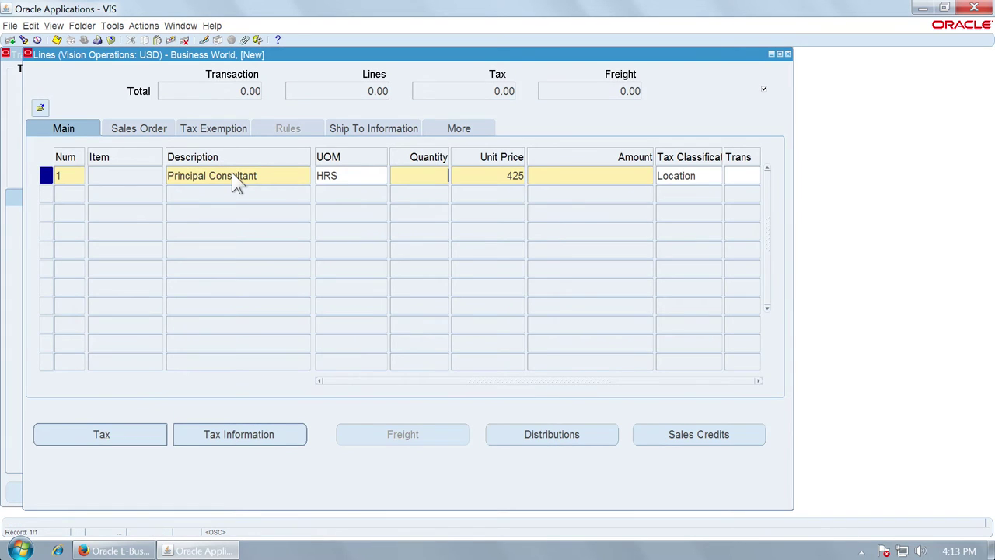
pyautogui.press('Tab')
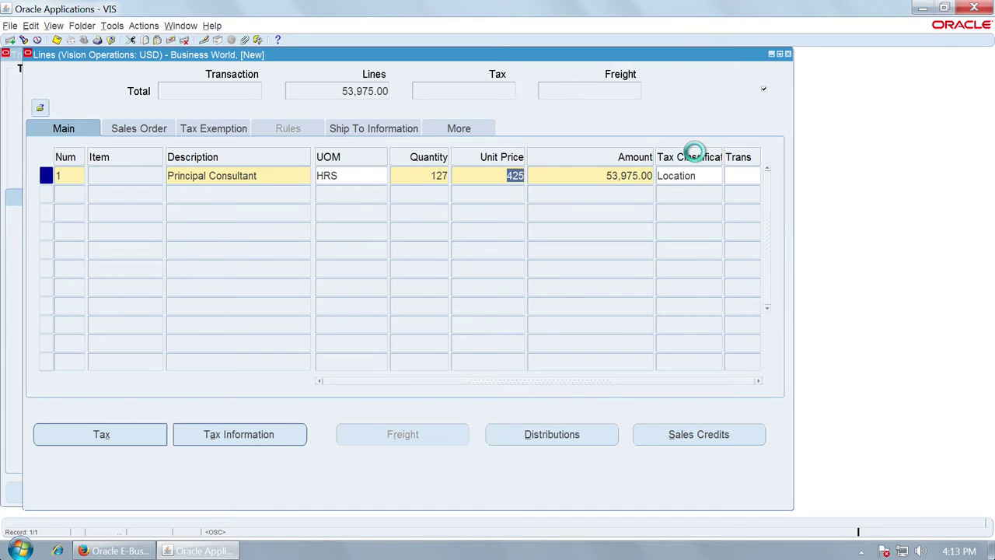
pyautogui.click(788, 53)
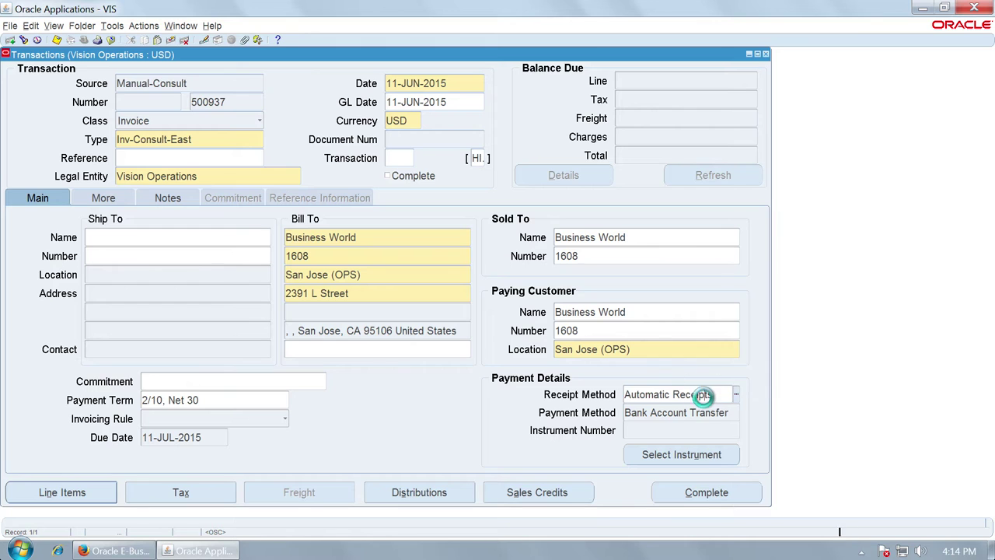
# Clear the Hi Risk invoice's receipt method, save the transaction and complete it
pyautogui.click(703, 394)
pyautogui.press('Delete')
pyautogui.hotkey('ctrl', 's')
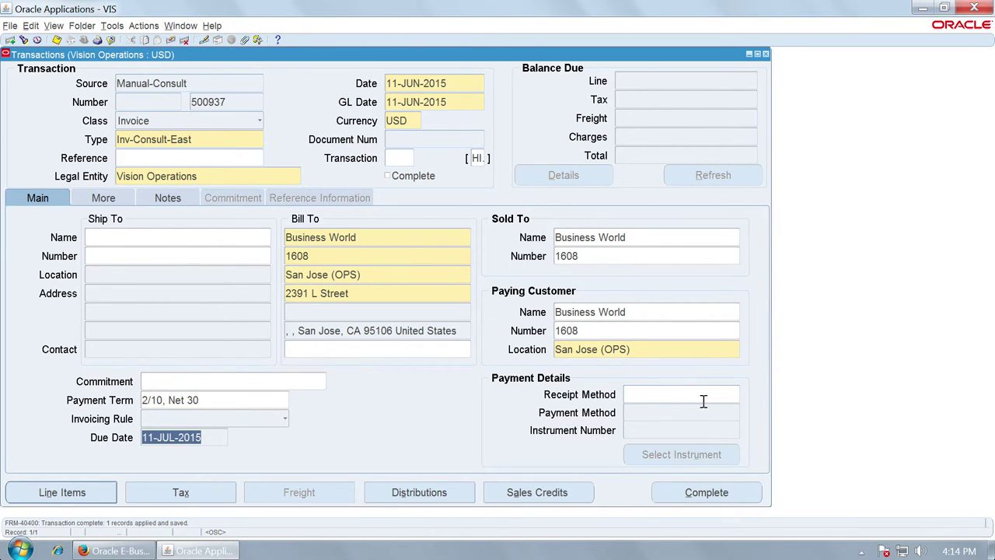
pyautogui.click(709, 493)
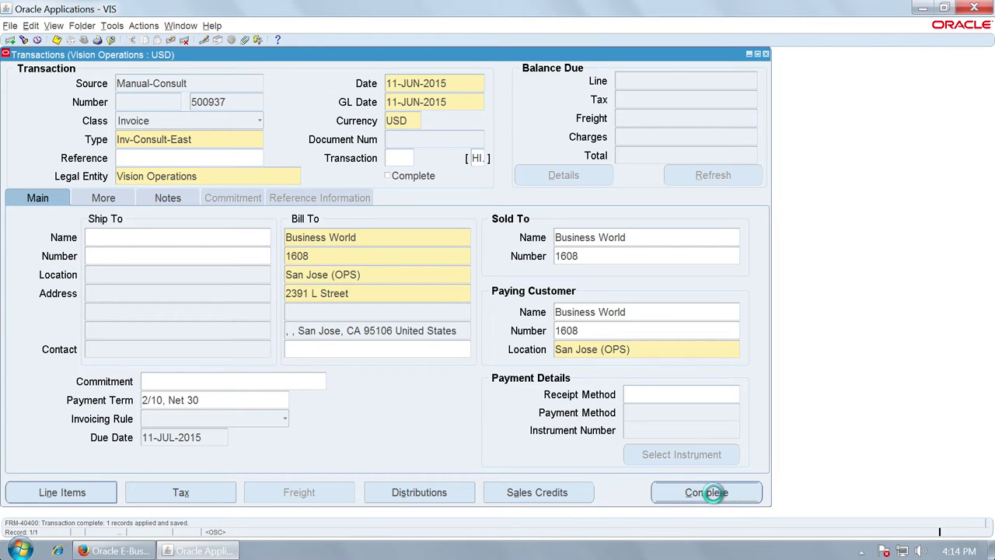
# Create final accounting for the completed Hi Risk invoice and dismiss the note
pyautogui.click(112, 26)
pyautogui.click(115, 57)
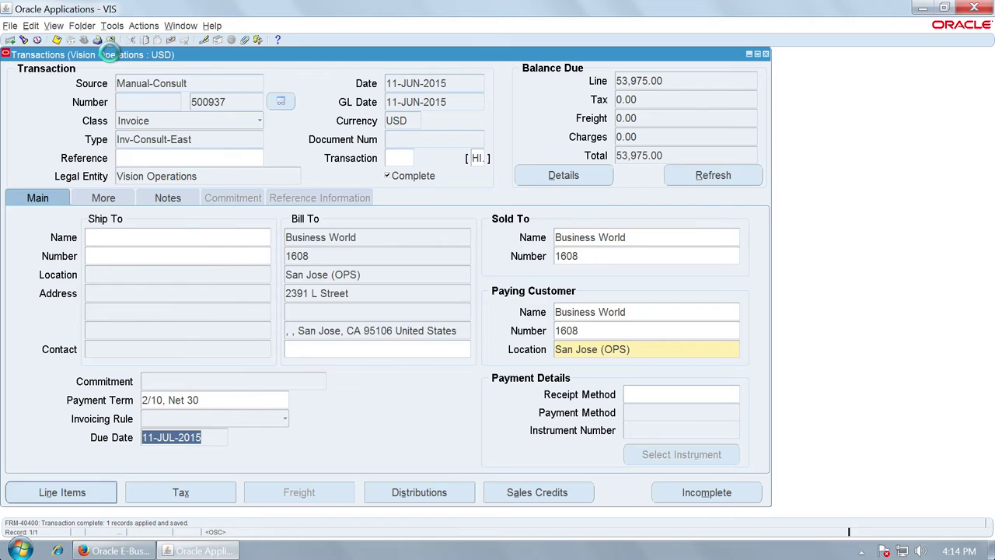
pyautogui.click(324, 369)
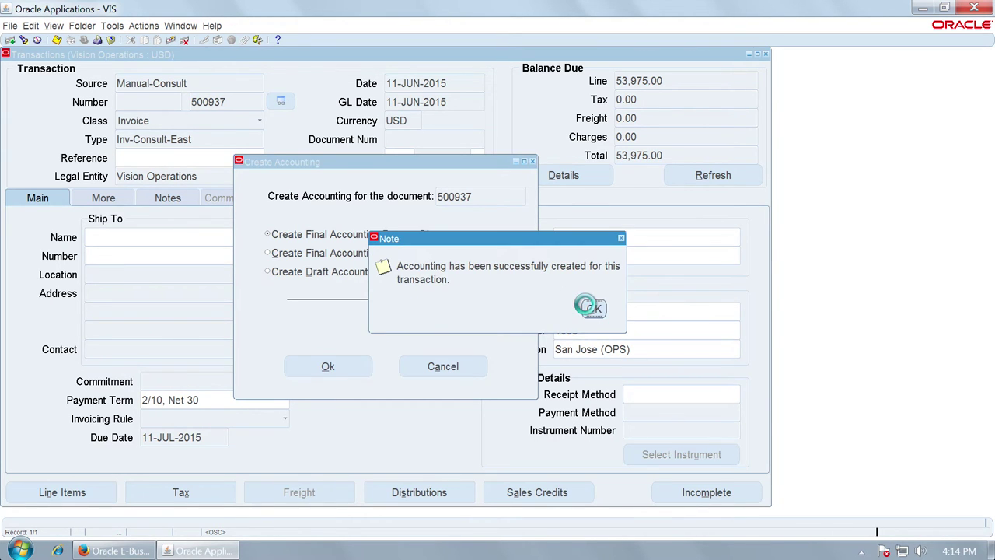
pyautogui.click(594, 309)
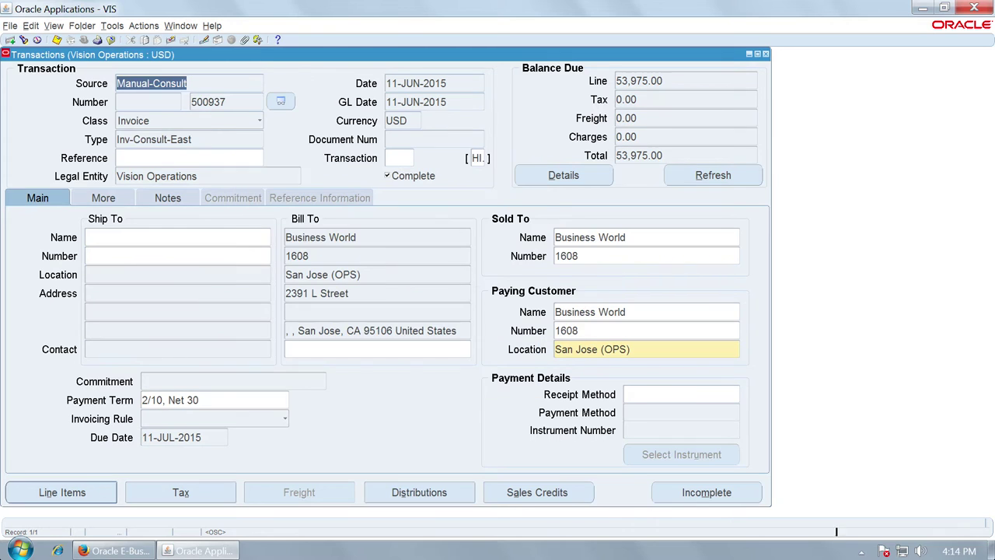
# View the Hi Risk invoice's accounting, examine the Receivable line's account segments and sub-account description, and close the journal entry page
pyautogui.click(112, 25)
pyautogui.click(138, 70)
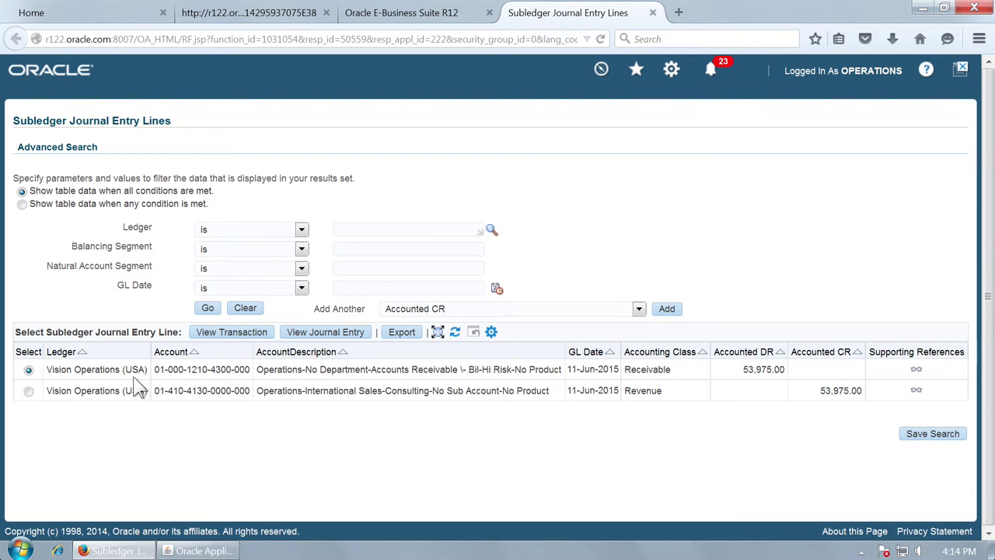
pyautogui.doubleClick(653, 372)
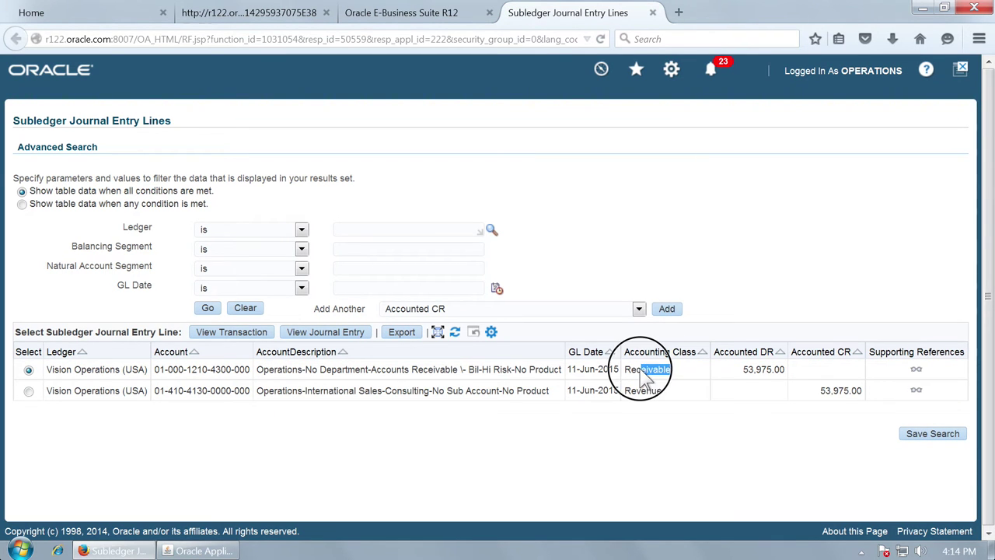
pyautogui.moveTo(215, 372); pyautogui.dragTo(232, 376)
pyautogui.moveTo(483, 371); pyautogui.dragTo(513, 374)
pyautogui.moveTo(371, 371); pyautogui.dragTo(460, 378)
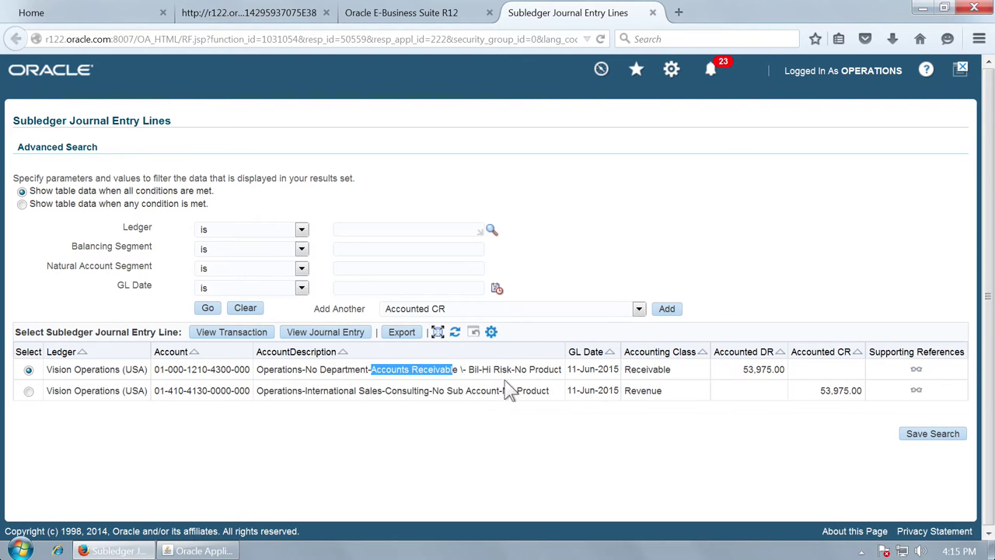
pyautogui.click(511, 377)
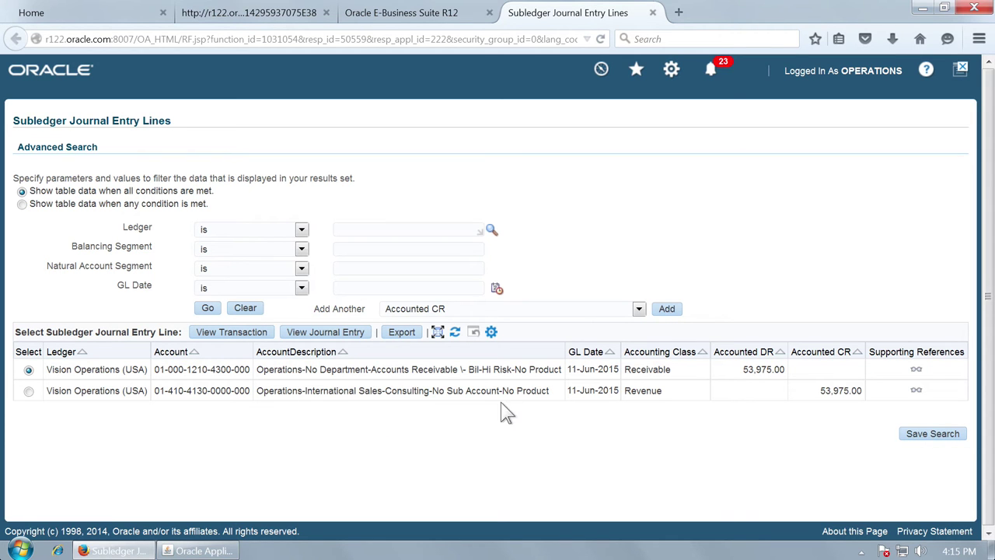
pyautogui.click(653, 13)
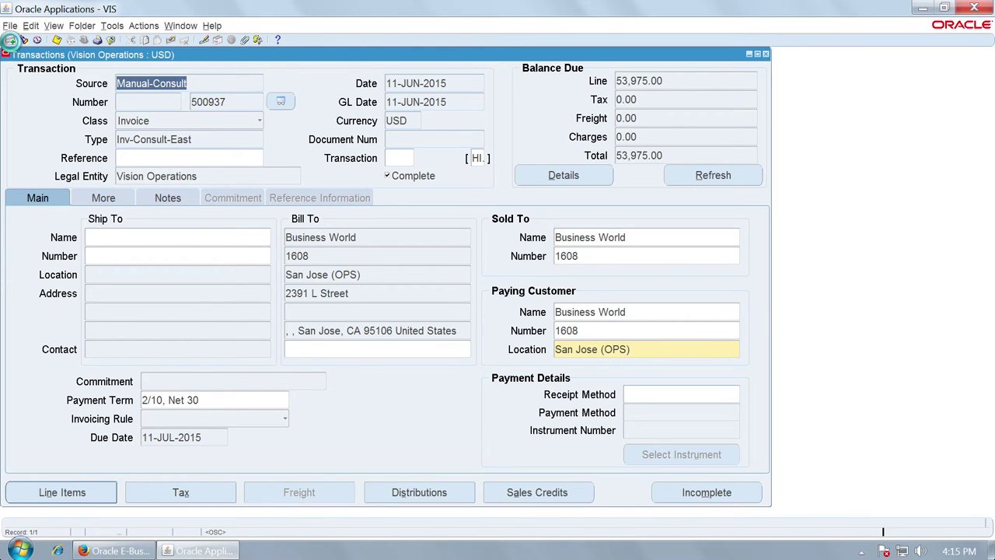
# Start another invoice in the Transactions form and set its Risk Class to MD (Moderate Risk)
pyautogui.click(10, 39)
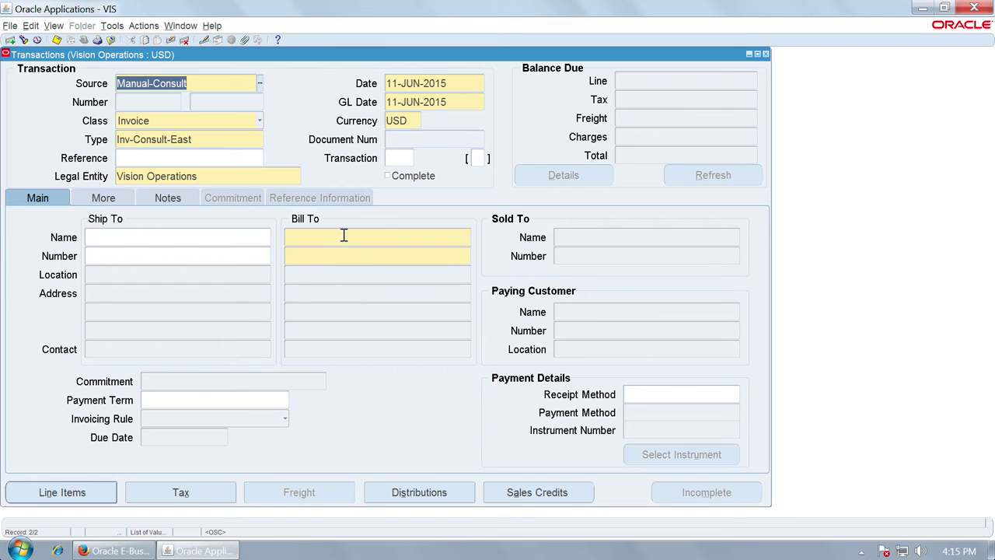
pyautogui.click(472, 163)
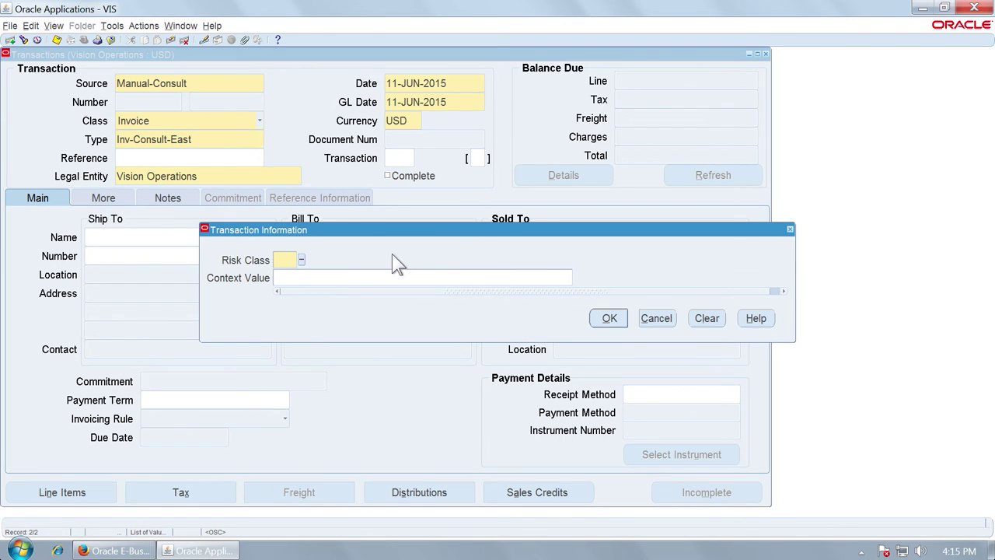
pyautogui.click(301, 259)
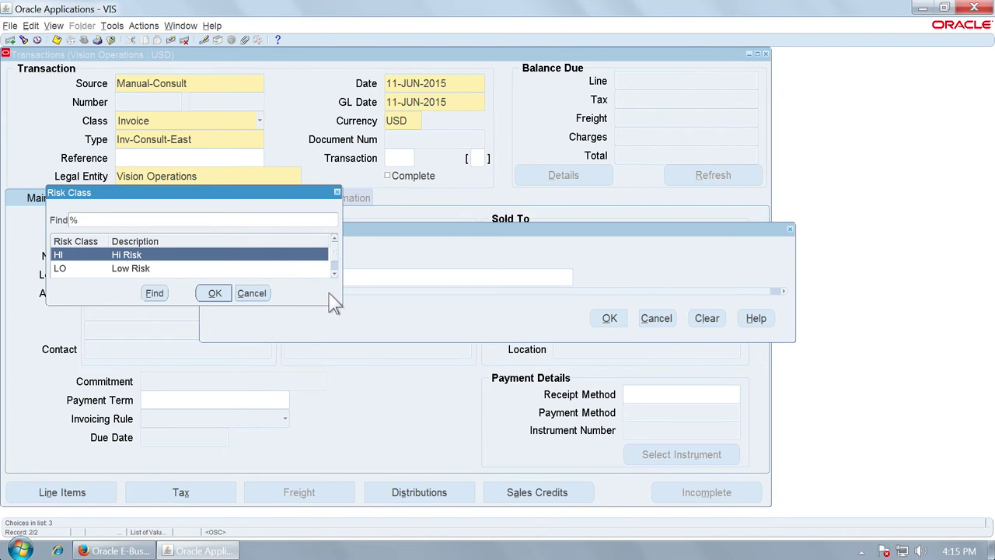
pyautogui.moveTo(337, 304); pyautogui.dragTo(350, 377)
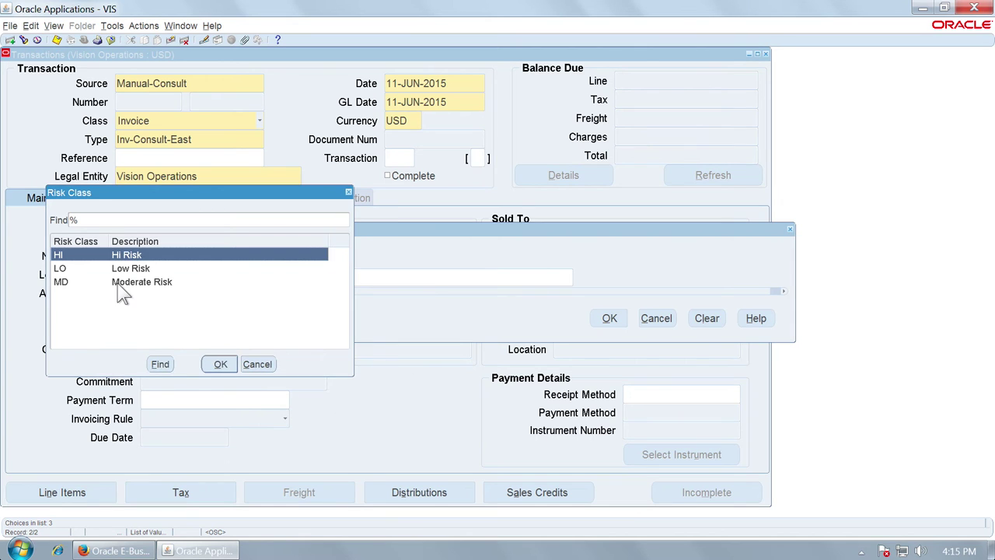
pyautogui.doubleClick(120, 283)
pyautogui.click(608, 316)
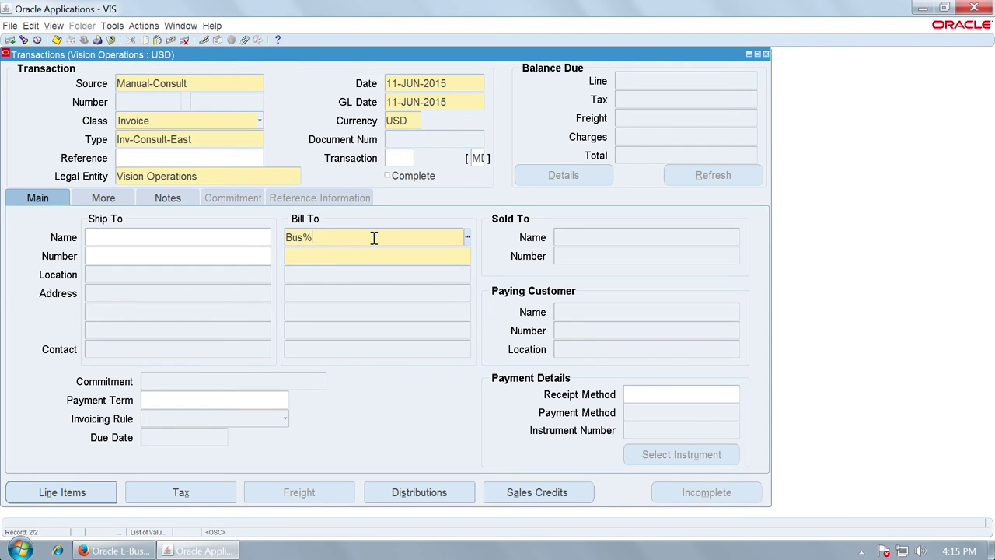
# Set the Moderate Risk invoice's bill-to customer to Business World using Bus%, and clear its receipt method
pyautogui.press('Tab')
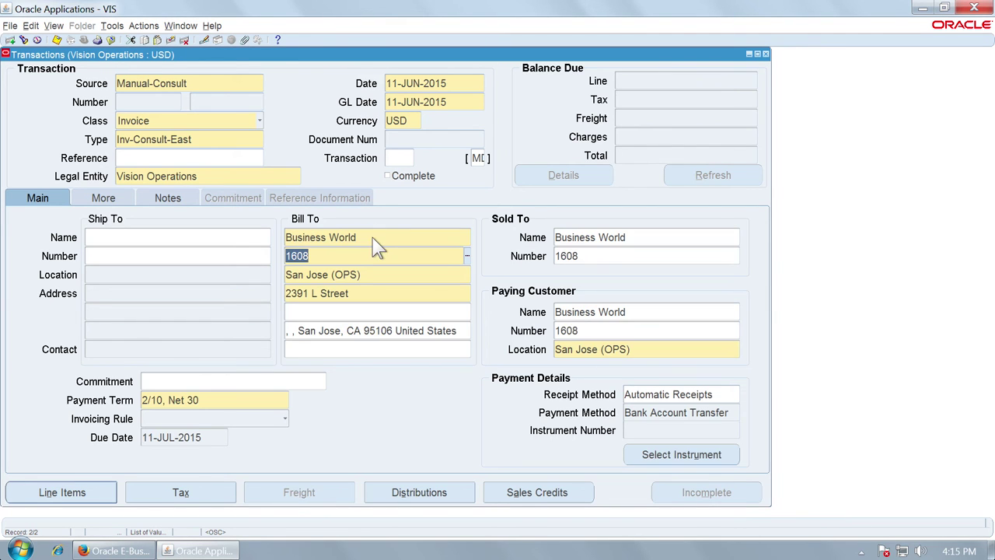
pyautogui.click(727, 397)
pyautogui.press('BackSpace')
pyautogui.press('Tab')
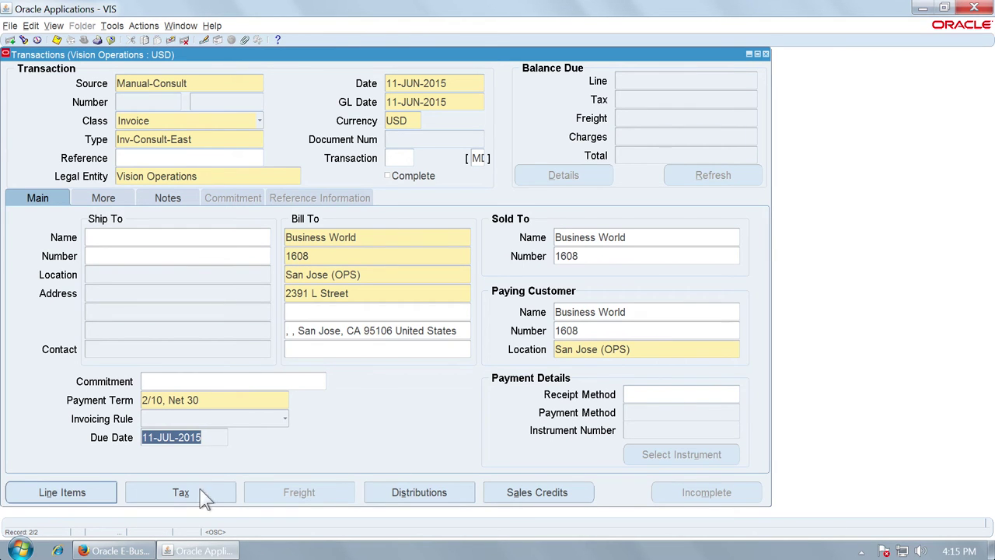
# Enter a Principal Consultant memo line with quantity 186 on the Moderate Risk invoice, save it, and close the lines form
pyautogui.click(35, 492)
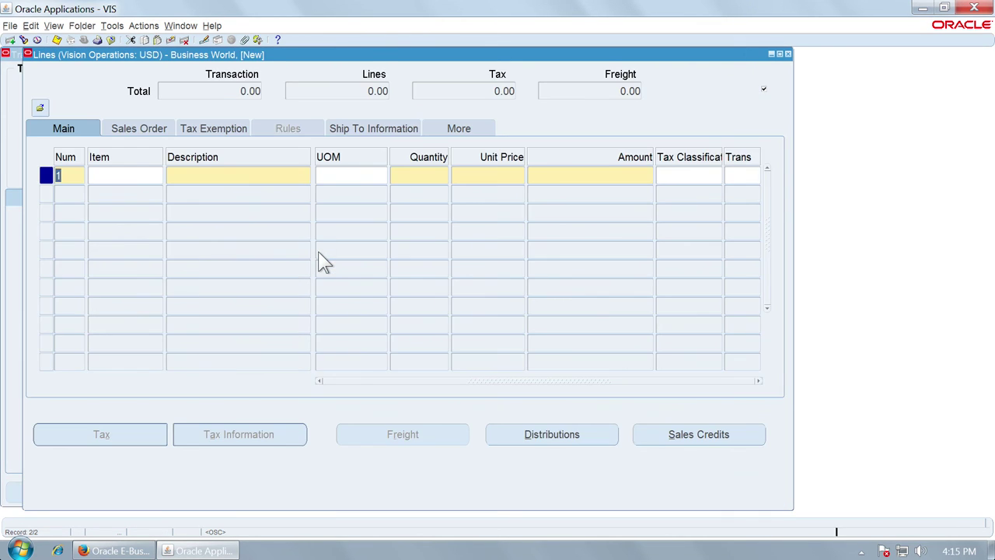
pyautogui.press('Tab')
pyautogui.hotkey('ctrl', 'l')
pyautogui.write('Pr%')
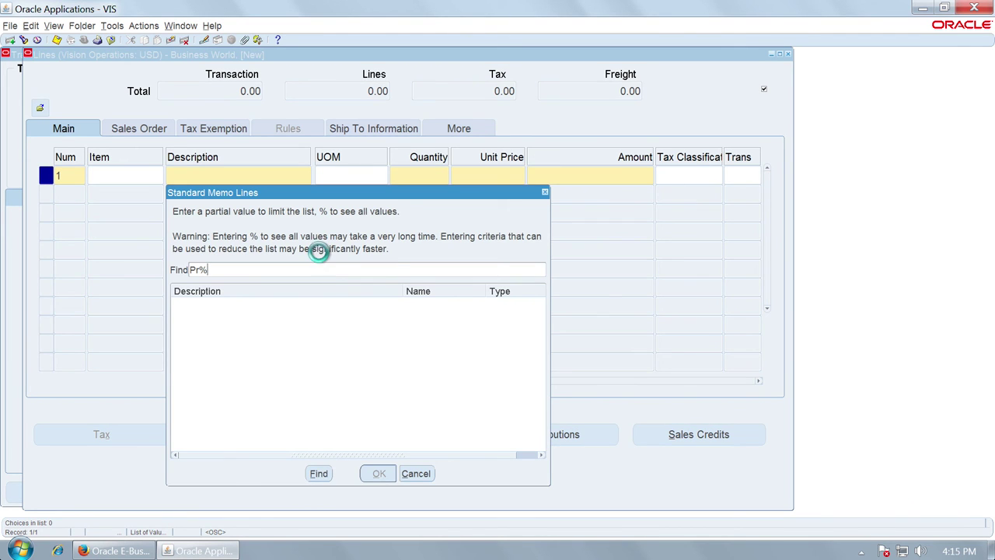
pyautogui.press('Return')
pyautogui.doubleClick(318, 251)
pyautogui.press('Tab')
pyautogui.write('186')
pyautogui.press('Tab')
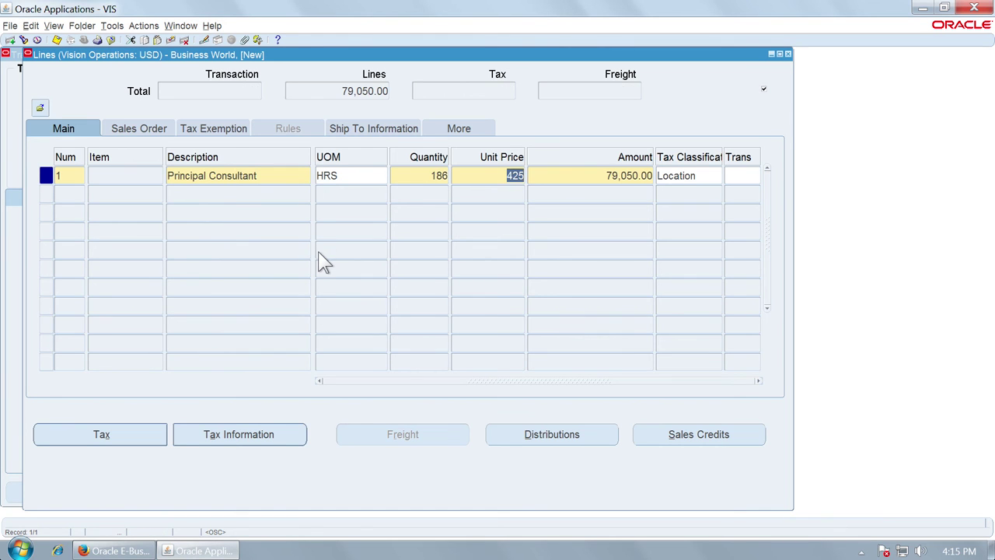
pyautogui.hotkey('ctrl', 's')
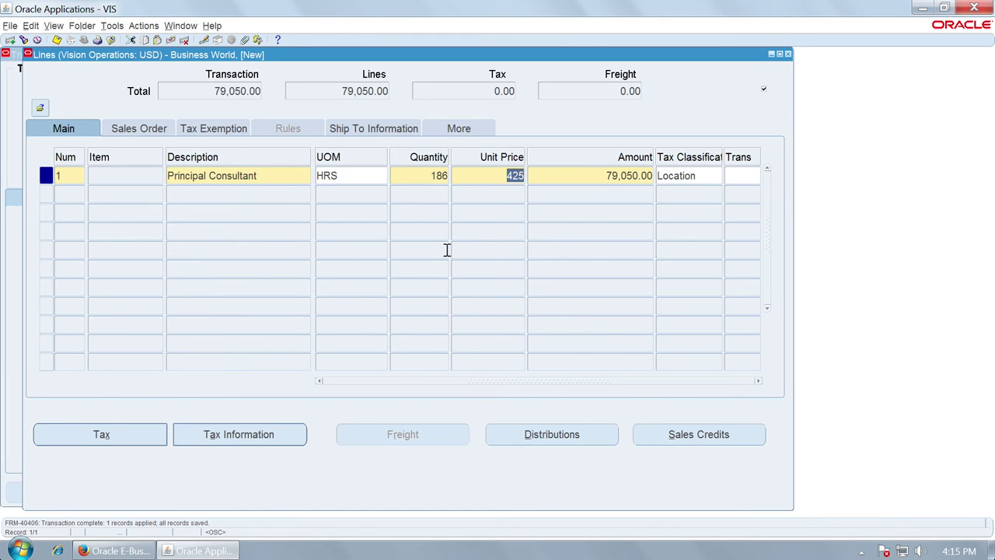
pyautogui.click(788, 53)
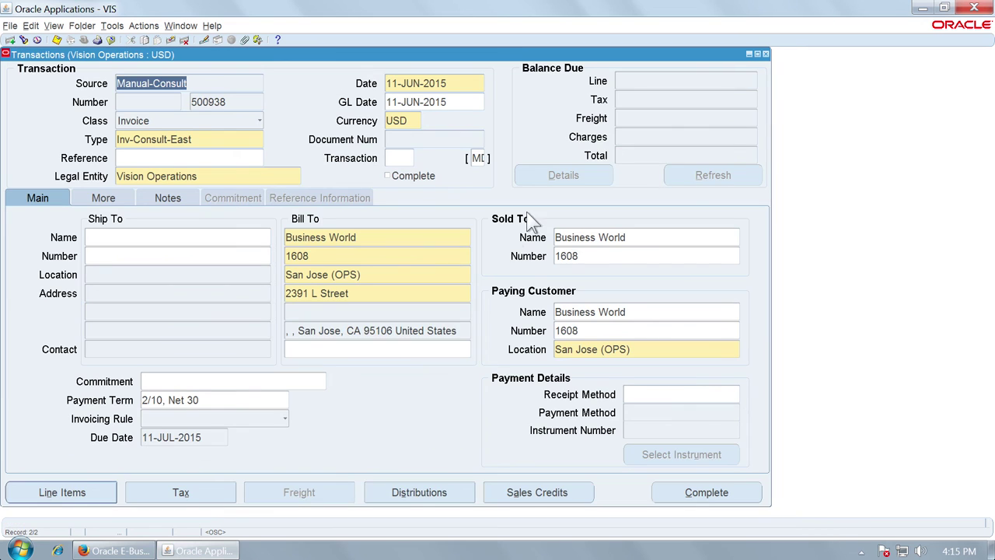
# Complete the Moderate Risk invoice and create its final accounting
pyautogui.click(702, 493)
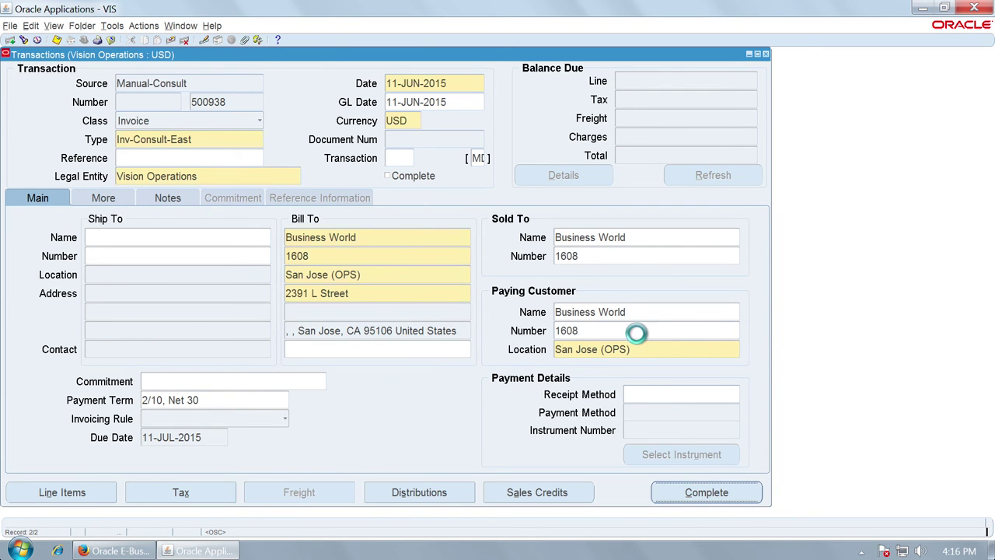
pyautogui.click(112, 25)
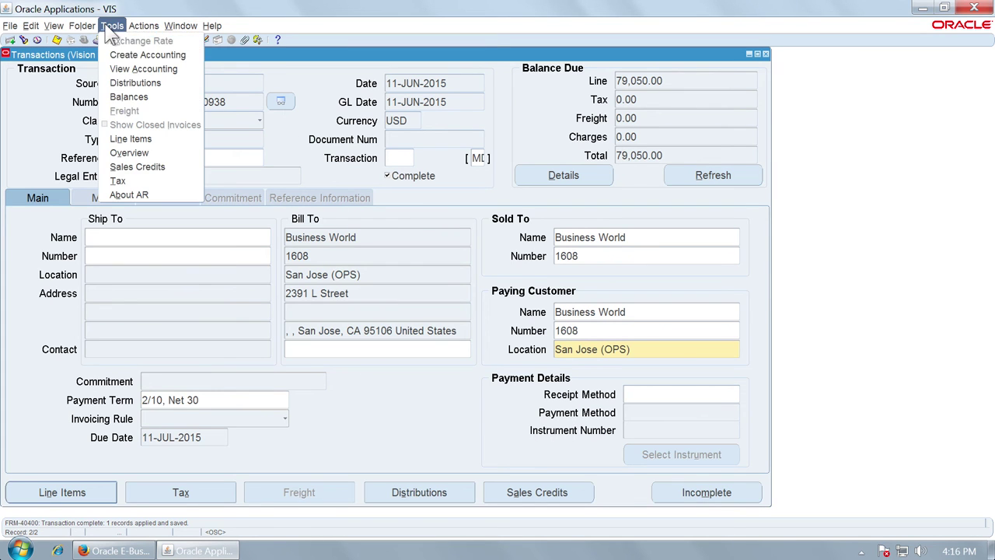
pyautogui.click(129, 53)
pyautogui.click(328, 367)
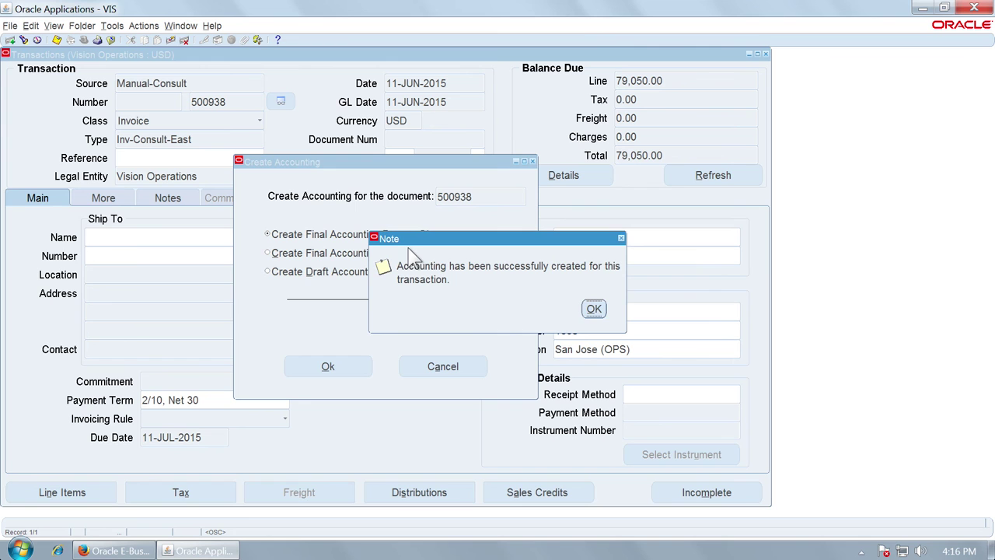
pyautogui.click(593, 309)
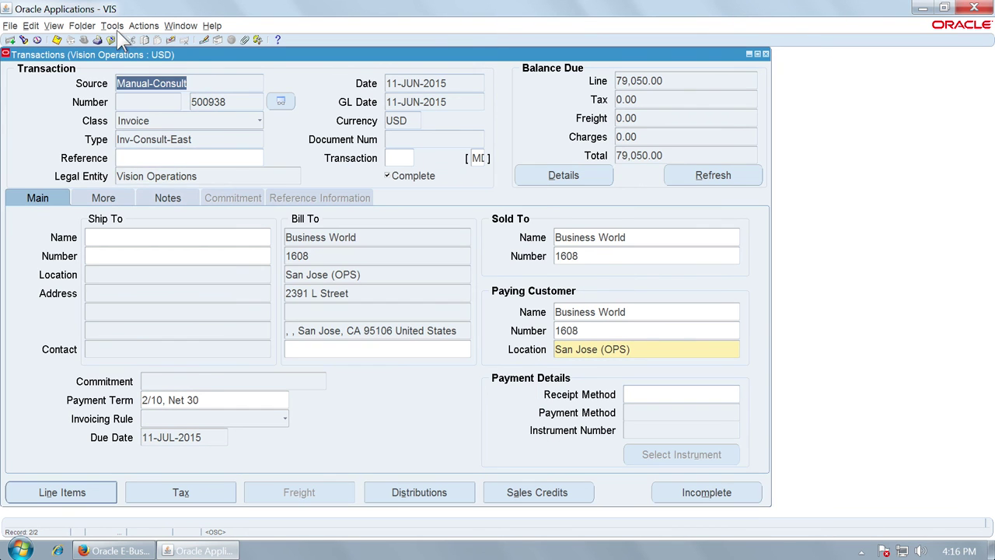
# Open the accounting view for the Moderate Risk invoice
pyautogui.click(115, 26)
pyautogui.click(165, 83)
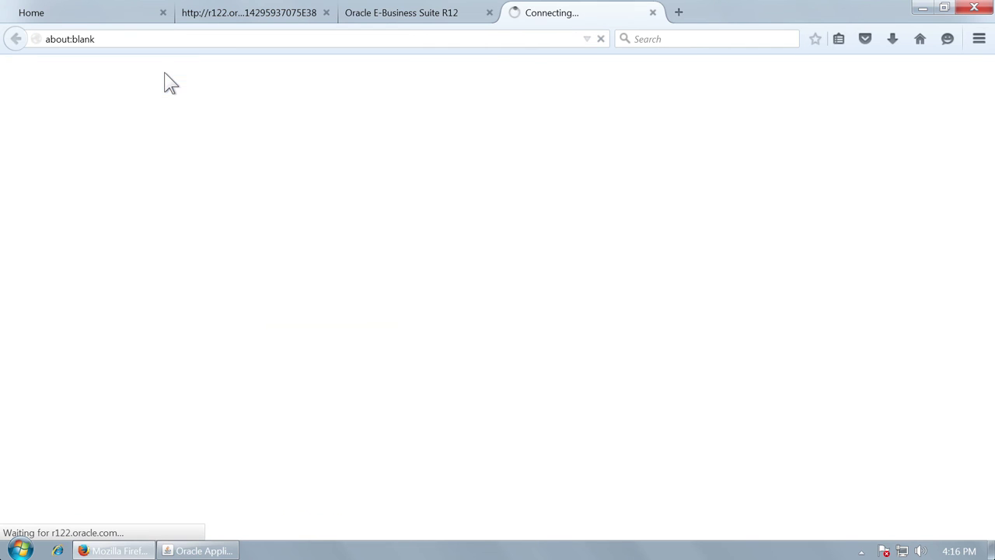